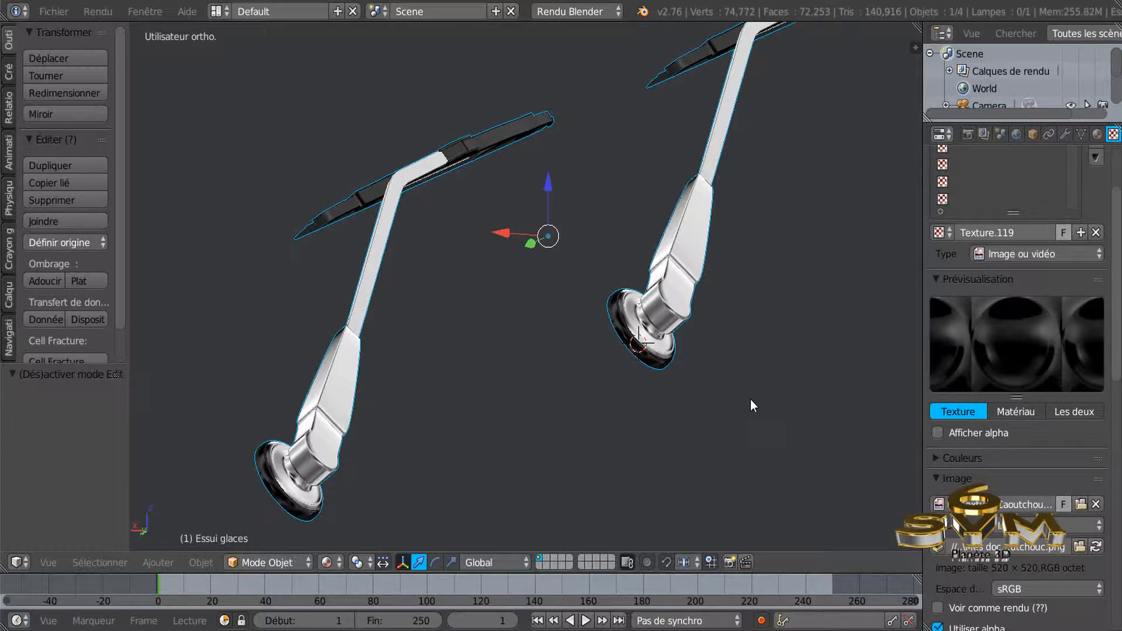
# - Examine the two modelled windshield wipers and their textured arms and blades from several angles
pyautogui.scroll(-1, 750, 399)
pyautogui.moveTo(752, 400); pyautogui.dragTo(578, 438, button='middle')
pyautogui.scroll(1, 675, 425)
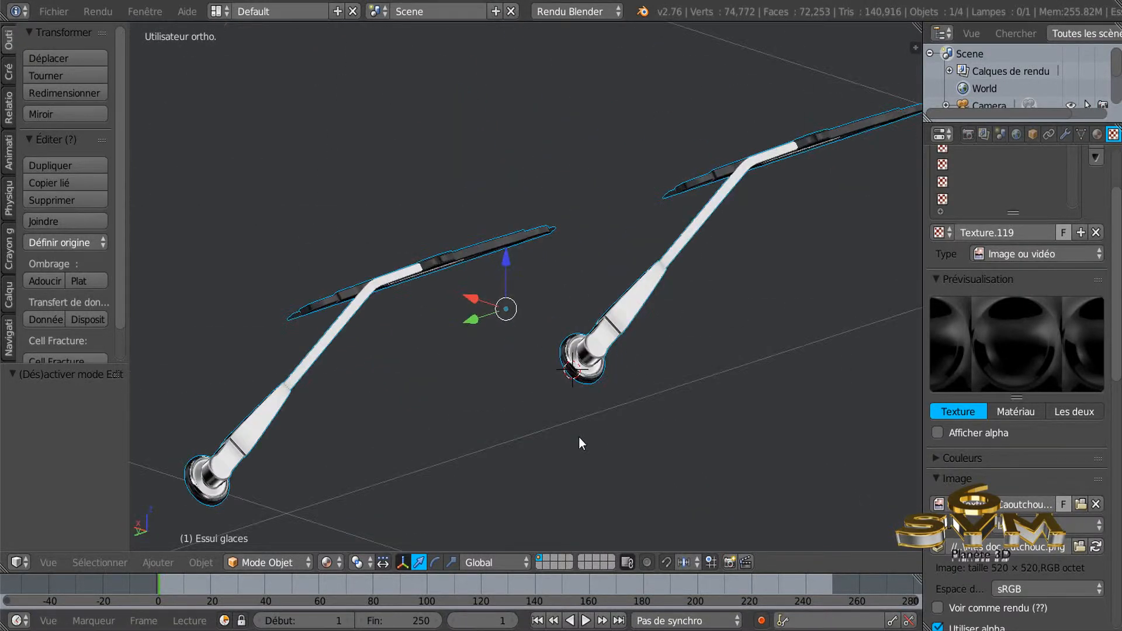
pyautogui.scroll(-1, 577, 437)
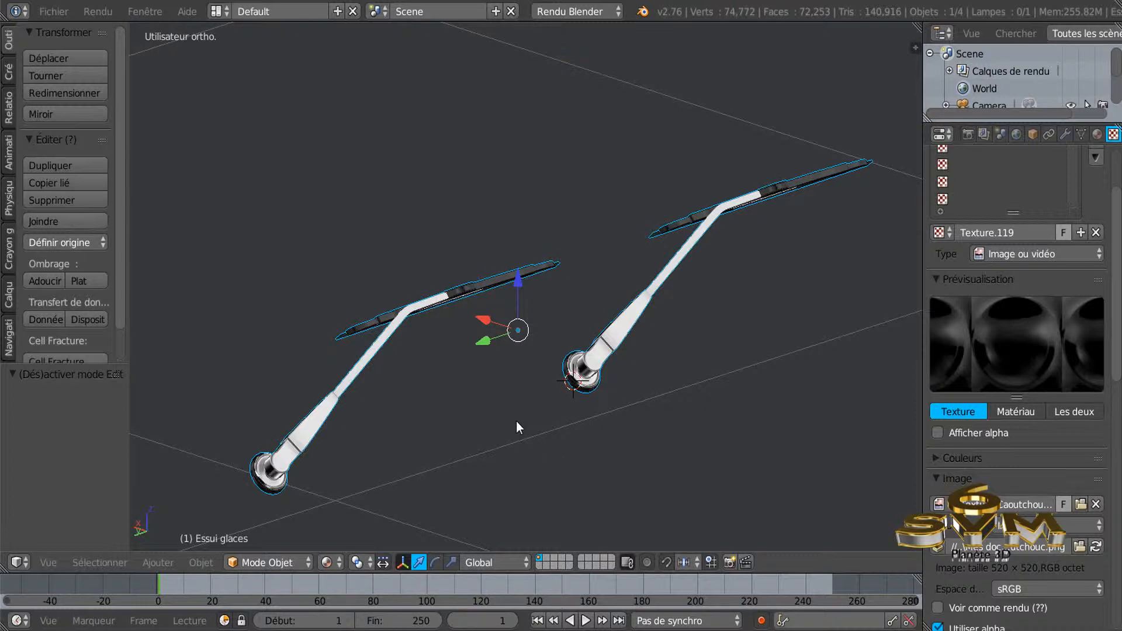
pyautogui.scroll(4, 462, 330)
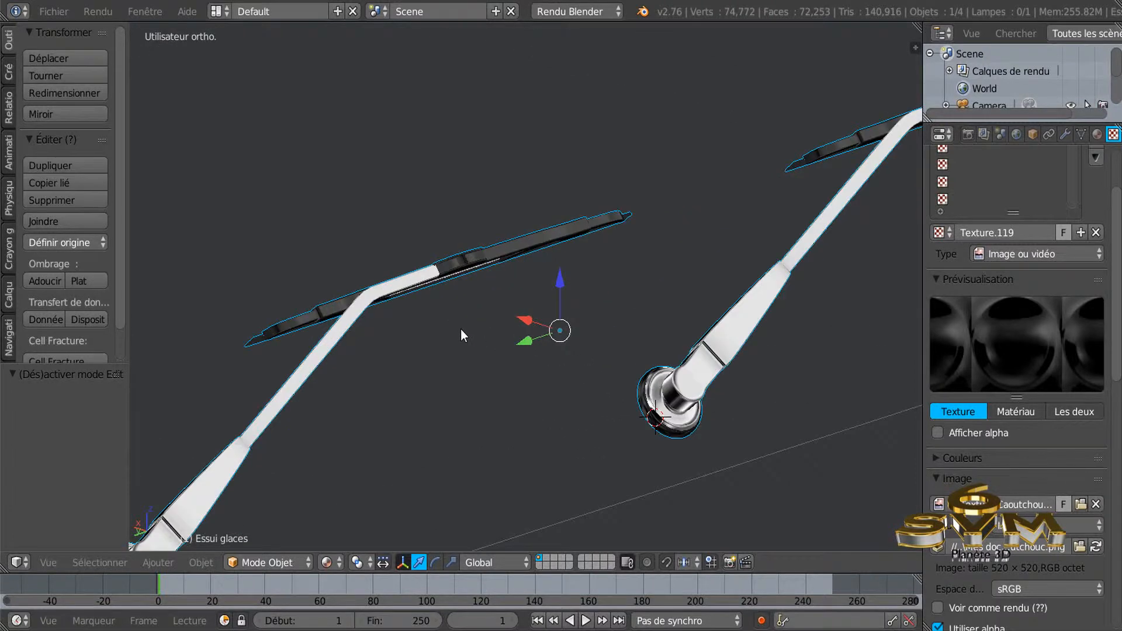
pyautogui.moveTo(464, 330); pyautogui.dragTo(512, 329, button='middle')
pyautogui.scroll(-6, 511, 326)
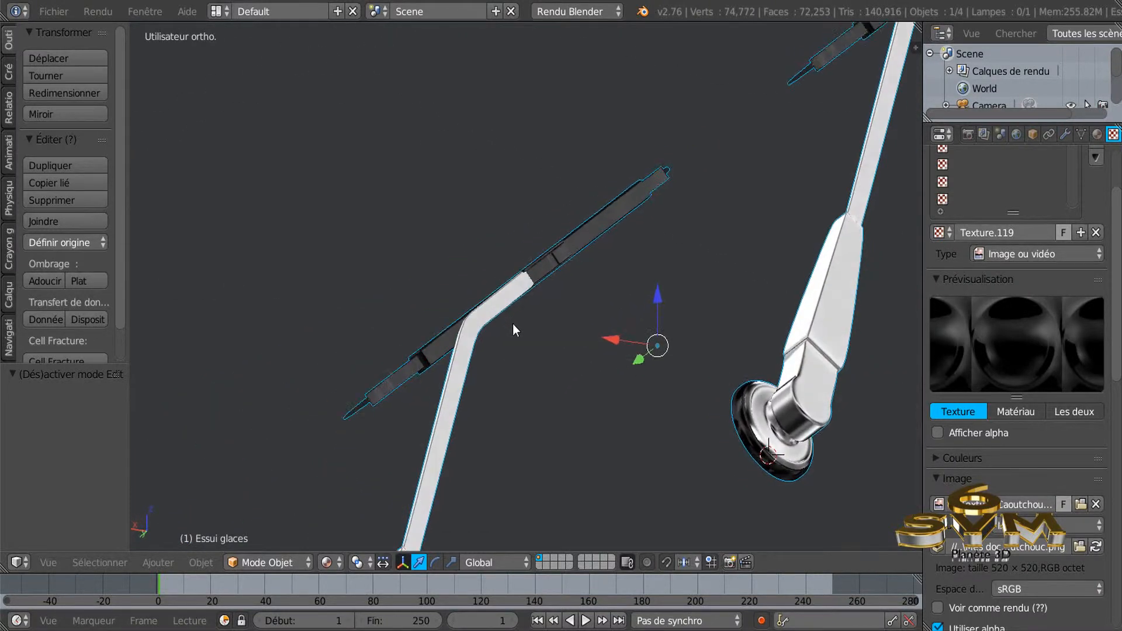
pyautogui.moveTo(495, 343); pyautogui.dragTo(481, 354, button='middle')
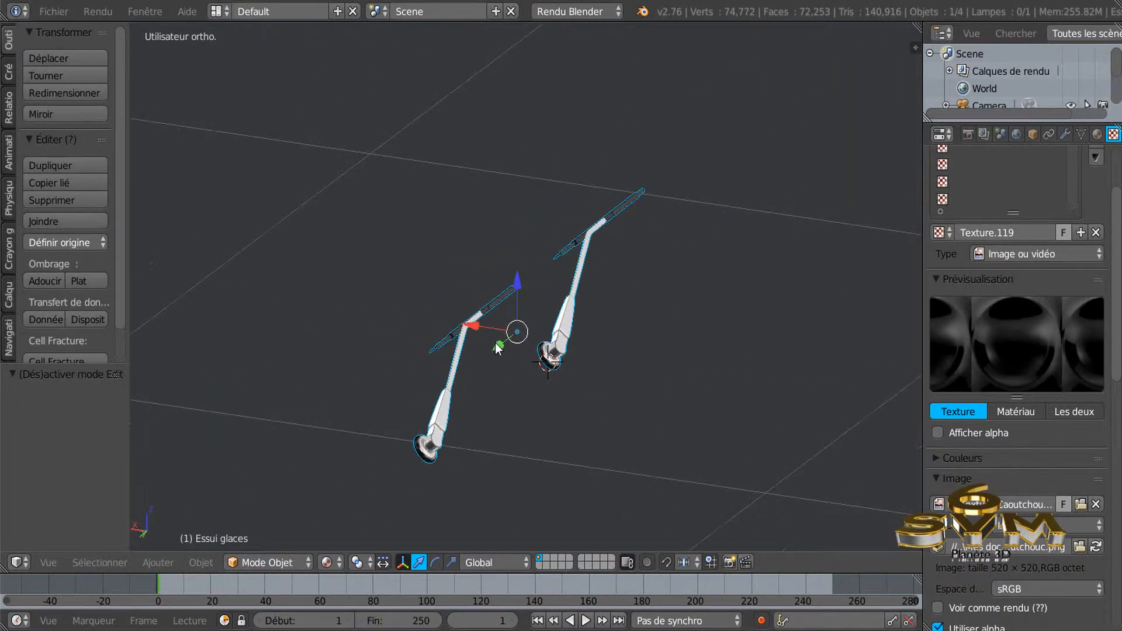
pyautogui.scroll(3, 497, 353)
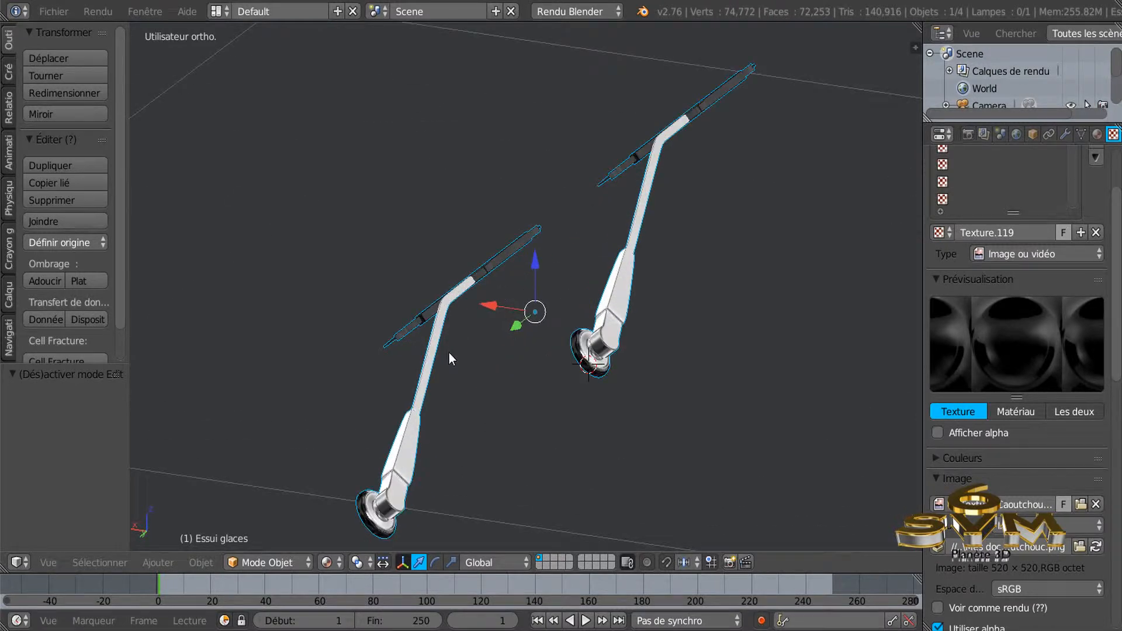
pyautogui.keyDown('shift'); pyautogui.moveTo(325, 313); pyautogui.dragTo(669, 313, button='middle'); pyautogui.keyUp('shift')
pyautogui.scroll(-3, 690, 317)
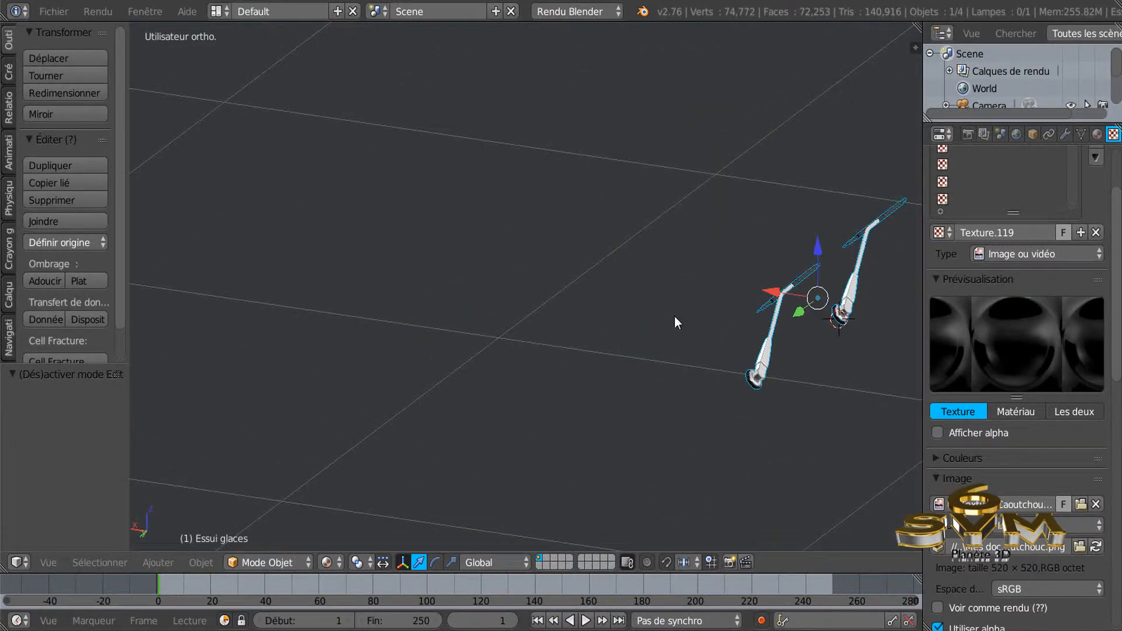
# - Examine the "2 CV6 Spécial" badge and its lettering up close
pyautogui.moveTo(526, 295); pyautogui.dragTo(496, 390, button='middle')
pyautogui.scroll(6, 496, 390)
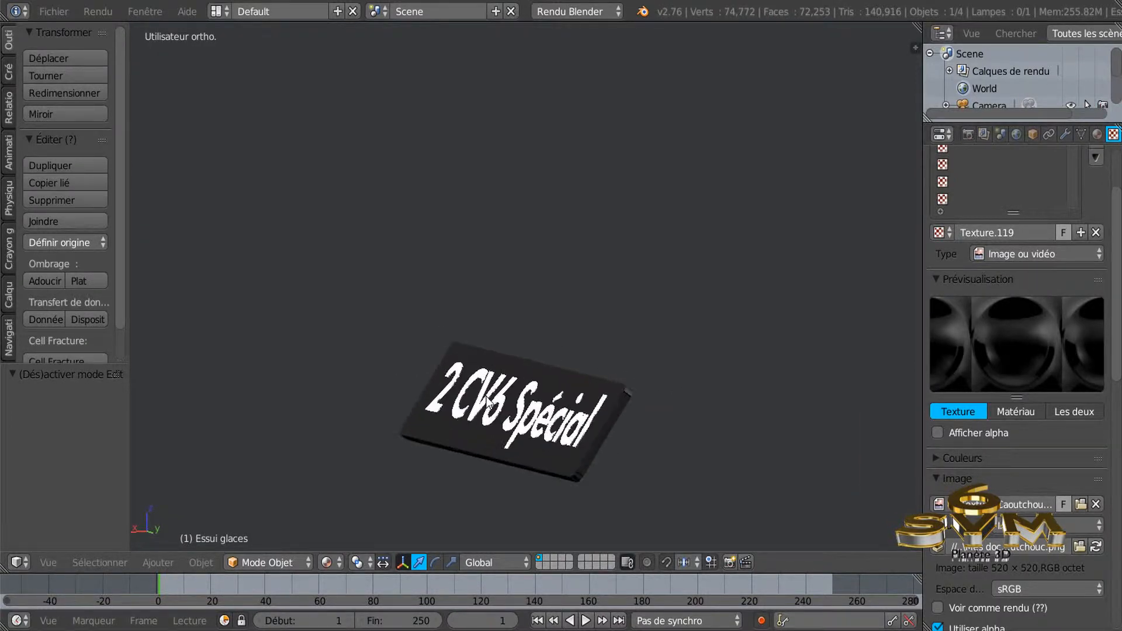
pyautogui.scroll(-8, 546, 416)
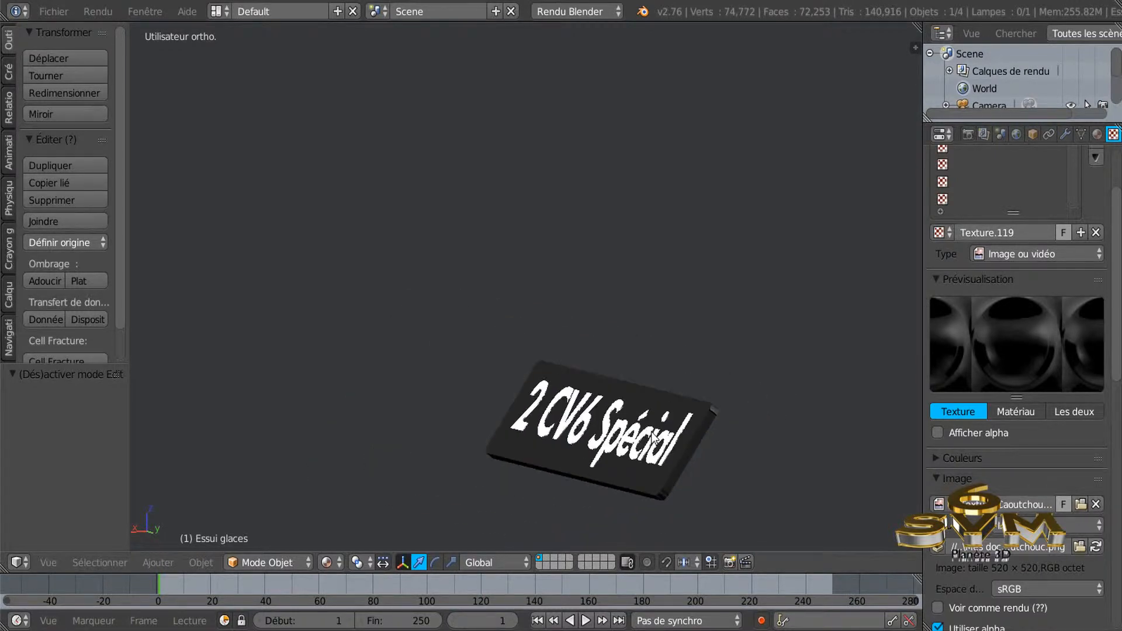
pyautogui.moveTo(780, 351); pyautogui.dragTo(465, 408, button='middle')
pyautogui.scroll(-4, 464, 406)
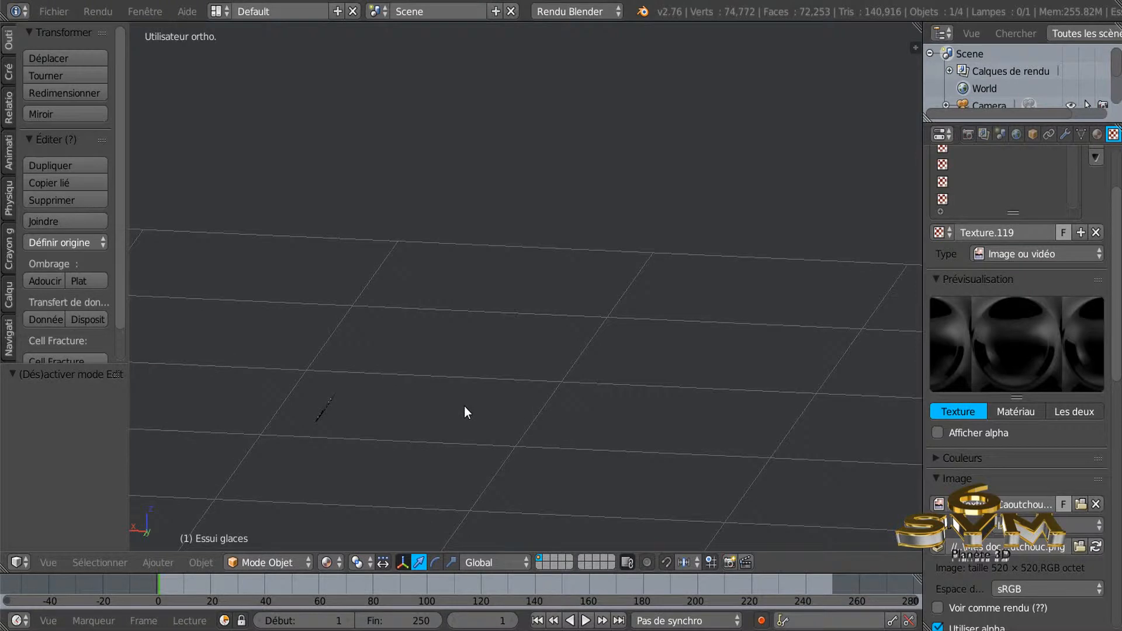
# - Examine the chrome arm and round pivot base of one wiper up close
pyautogui.moveTo(706, 381); pyautogui.dragTo(611, 391, button='middle')
pyautogui.keyDown('shift'); pyautogui.moveTo(742, 353); pyautogui.dragTo(531, 395, button='middle'); pyautogui.keyUp('shift')
pyautogui.scroll(2, 529, 396)
pyautogui.scroll(4, 528, 391)
pyautogui.scroll(2, 621, 306)
pyautogui.keyDown('shift'); pyautogui.moveTo(607, 309); pyautogui.dragTo(603, 378, button='middle'); pyautogui.keyUp('shift')
pyautogui.keyDown('ctrl'); pyautogui.moveTo(592, 436); pyautogui.dragTo(631, 269, button='middle'); pyautogui.keyUp('ctrl')
pyautogui.keyDown('shift'); pyautogui.moveTo(483, 306); pyautogui.dragTo(751, 394, button='middle'); pyautogui.keyUp('shift')
pyautogui.keyDown('ctrl'); pyautogui.moveTo(550, 387); pyautogui.dragTo(748, 350, button='middle'); pyautogui.keyUp('ctrl')
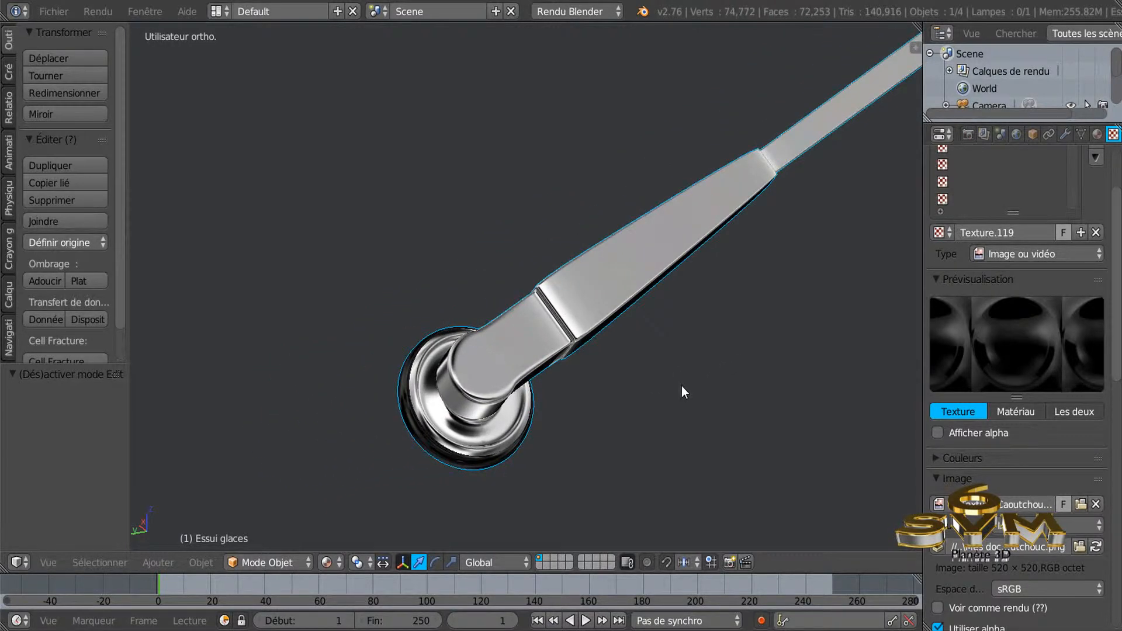
pyautogui.scroll(3, 488, 462)
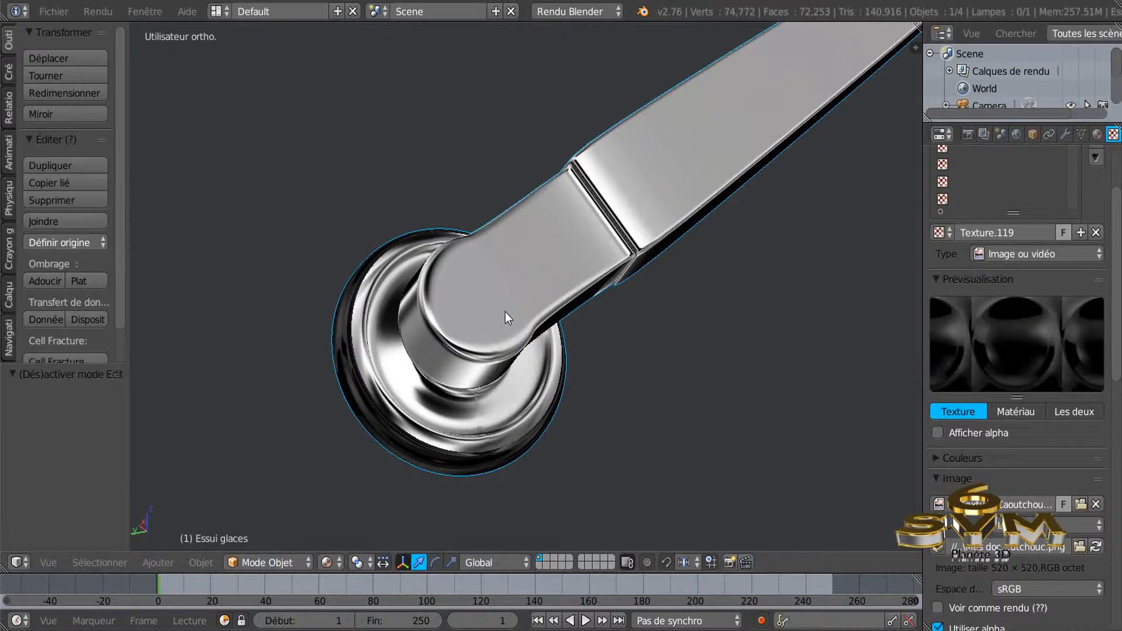
# - In Edit mode, select all linked faces of the chrome ring at the wiper's pivot base
pyautogui.press('Tab')
pyautogui.scroll(3, 494, 459)
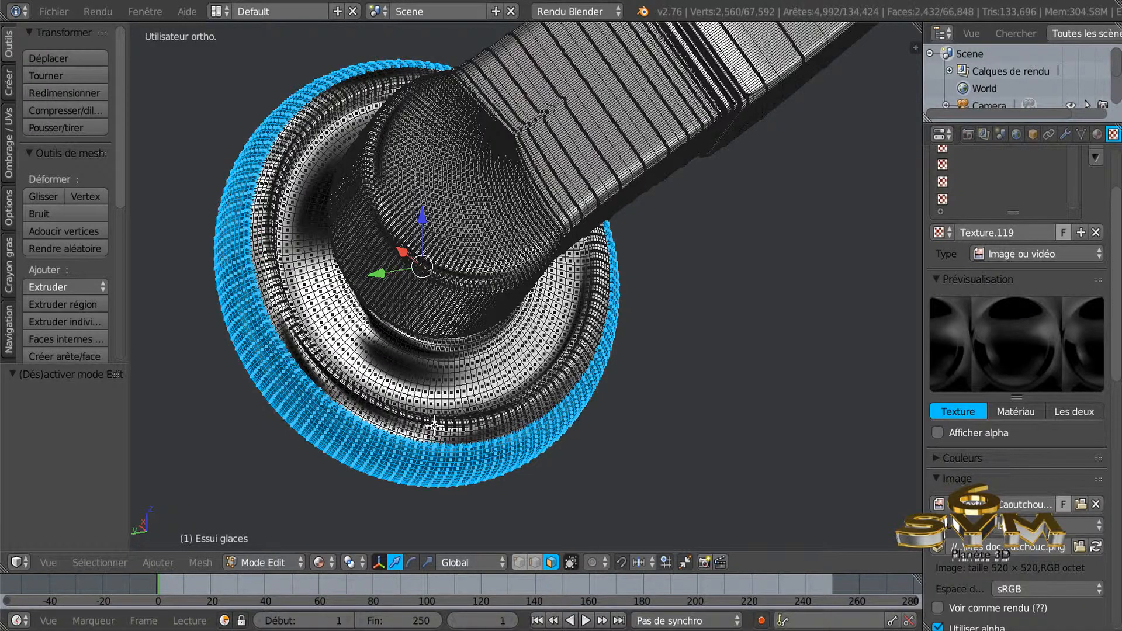
pyautogui.scroll(2, 441, 417)
pyautogui.rightClick(446, 383)
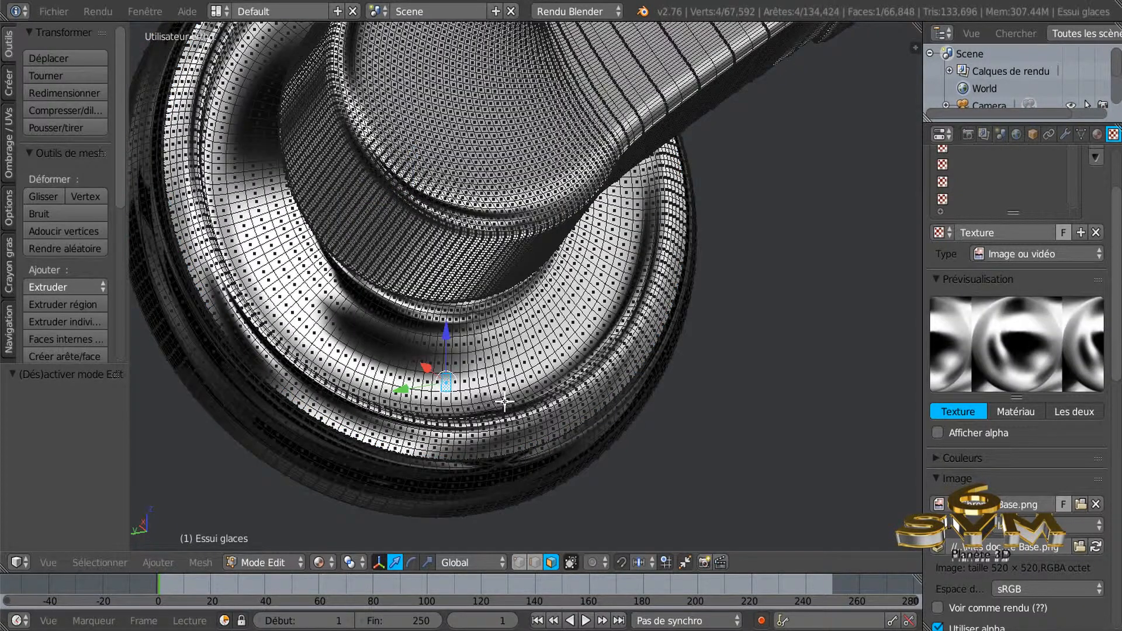
pyautogui.hotkey('ctrl', 'l')
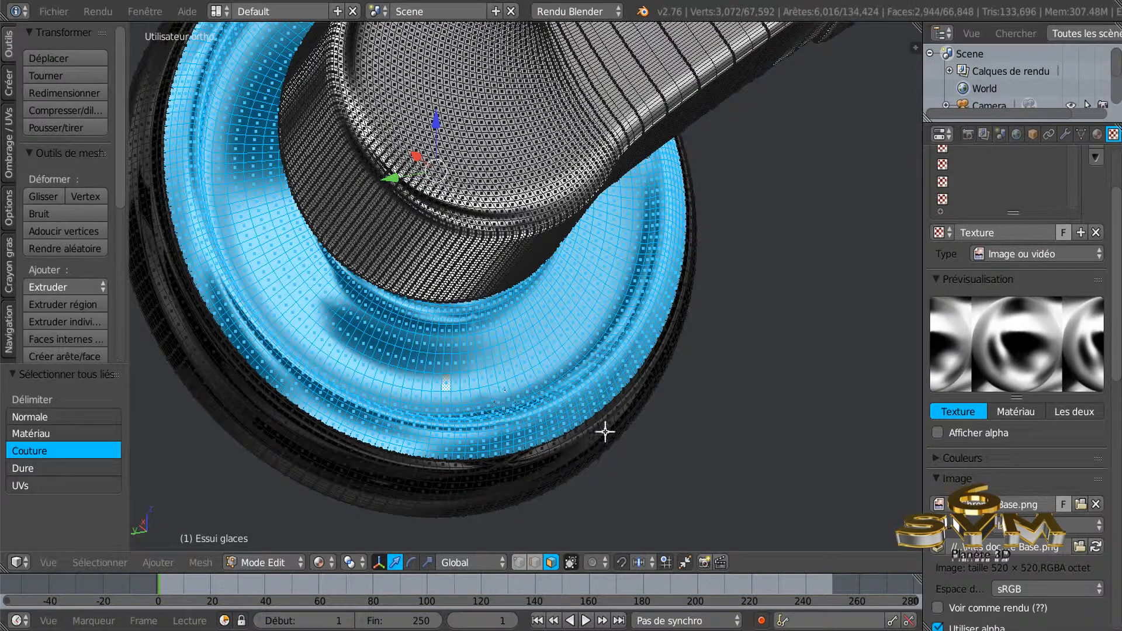
pyautogui.scroll(-4, 631, 445)
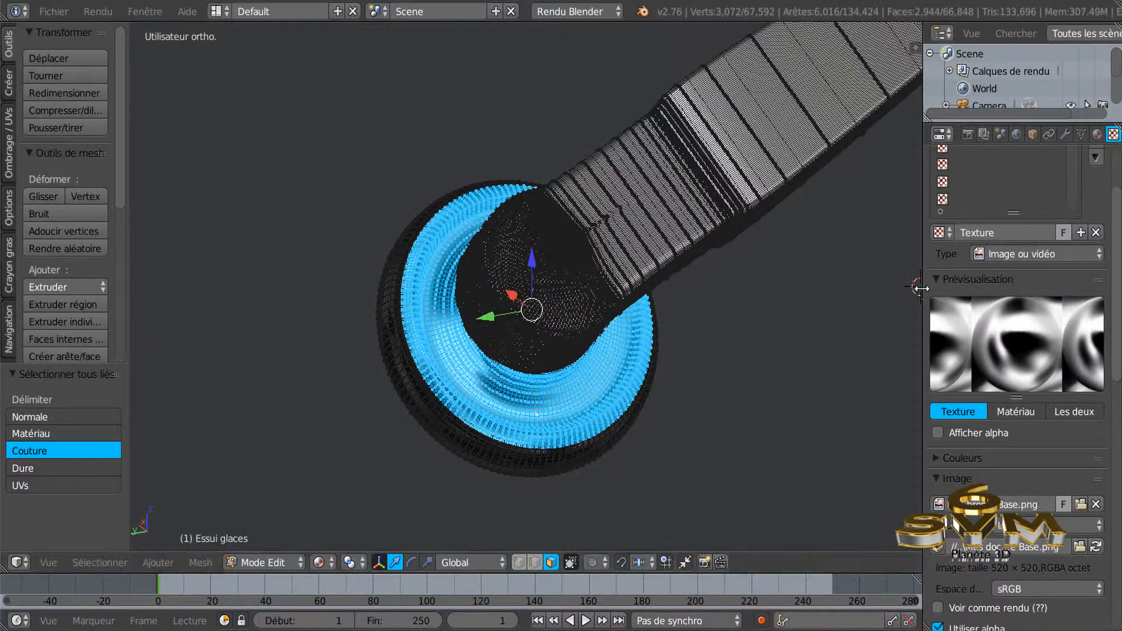
# - Widen the properties area, review the ring's Chrome Base.png image texture settings, and return to Object mode
pyautogui.moveTo(924, 287); pyautogui.dragTo(844, 300)
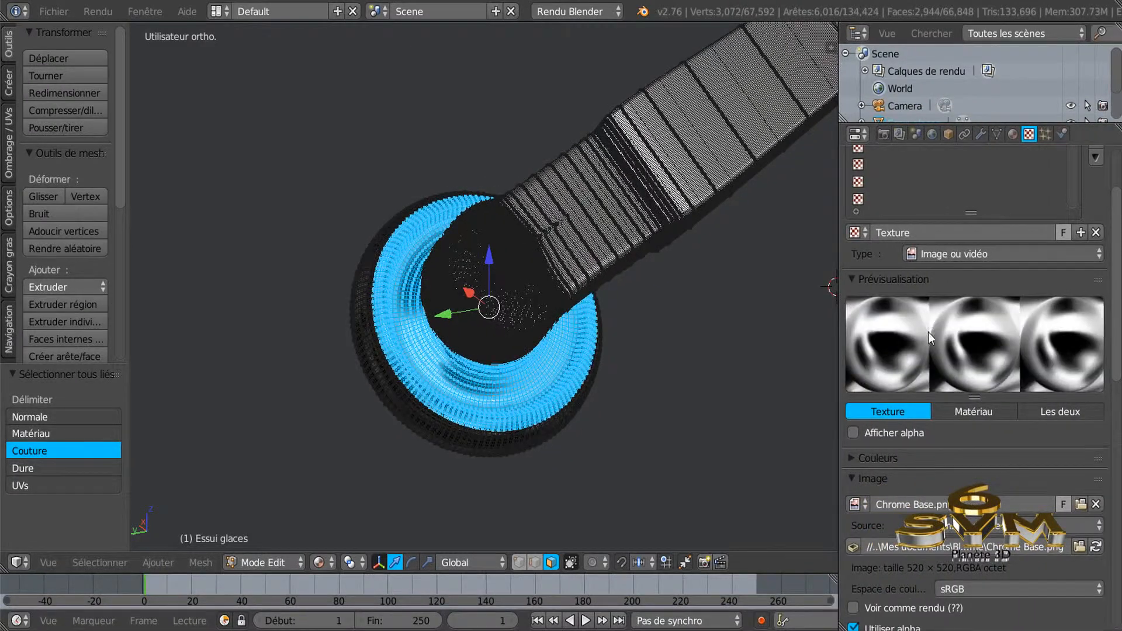
pyautogui.scroll(-2, 936, 331)
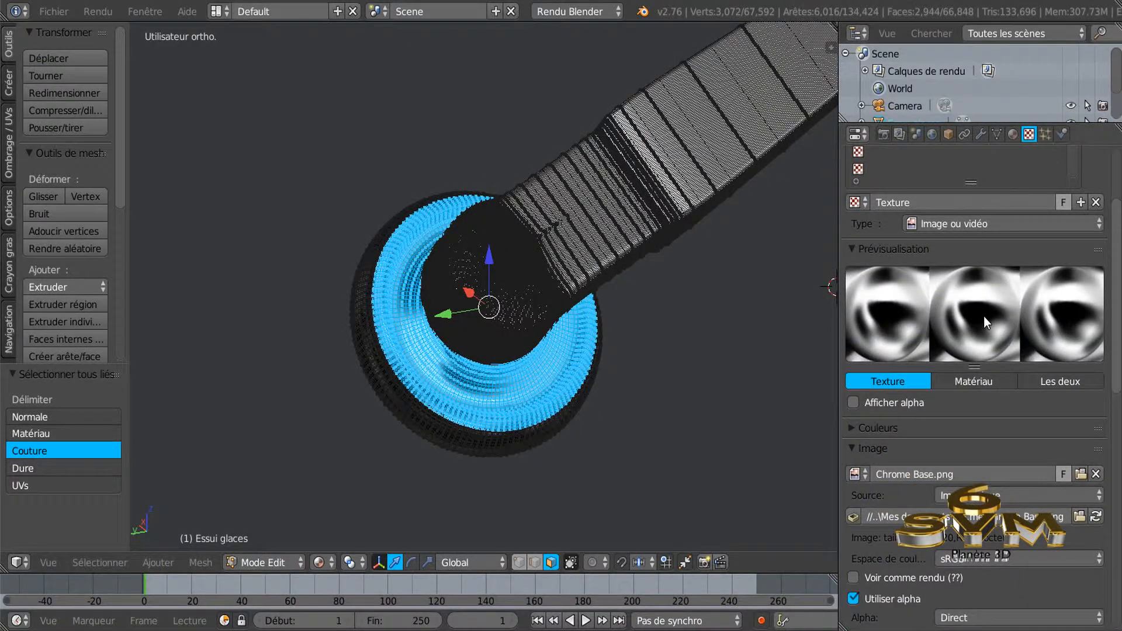
pyautogui.scroll(-2, 984, 317)
pyautogui.scroll(-3, 625, 264)
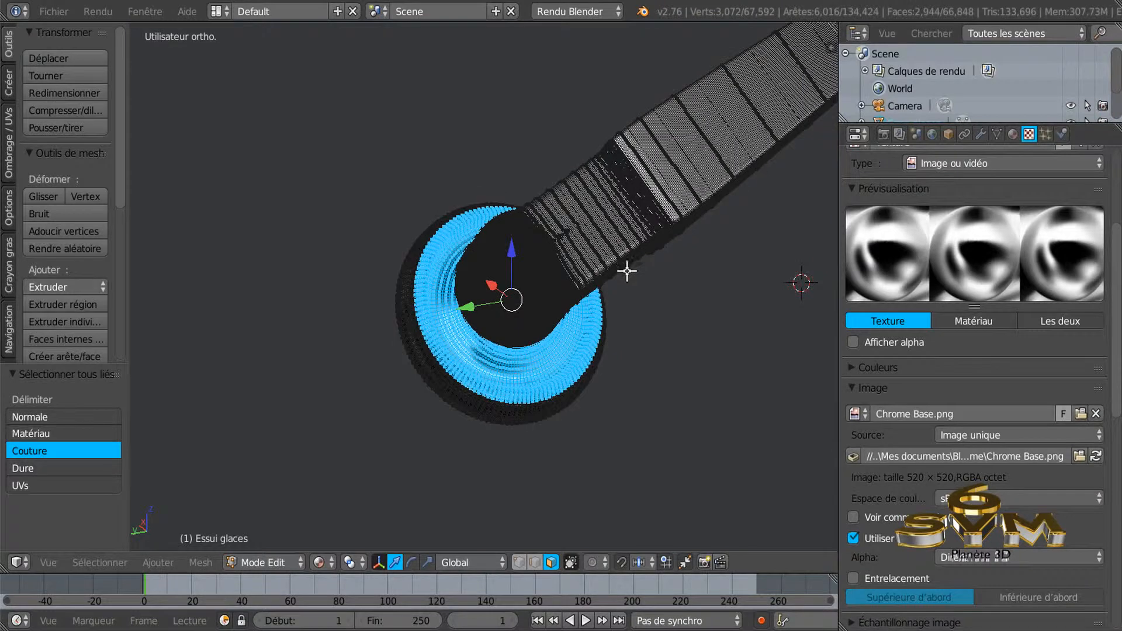
pyautogui.scroll(-2, 677, 314)
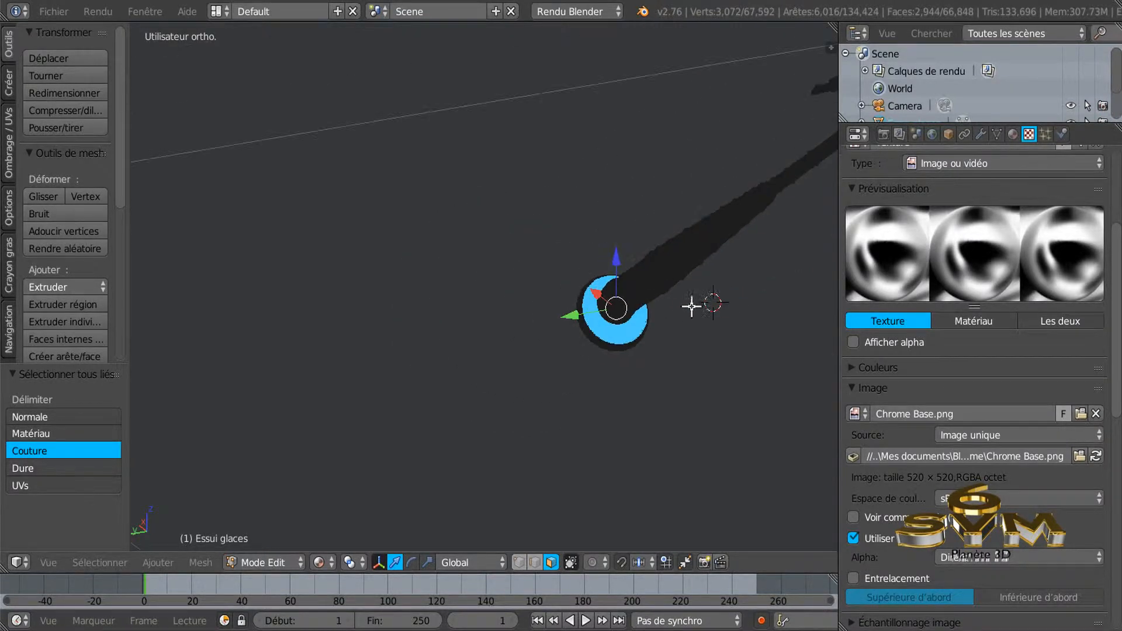
pyautogui.scroll(3, 707, 284)
pyautogui.moveTo(701, 283); pyautogui.dragTo(721, 276, button='middle')
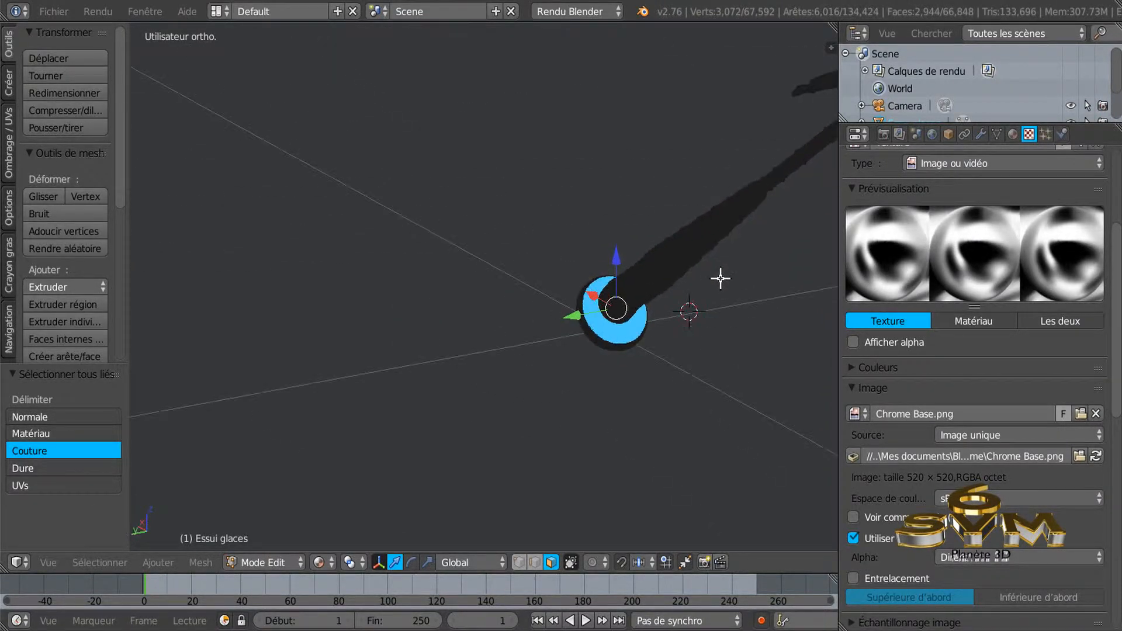
pyautogui.press('Tab')
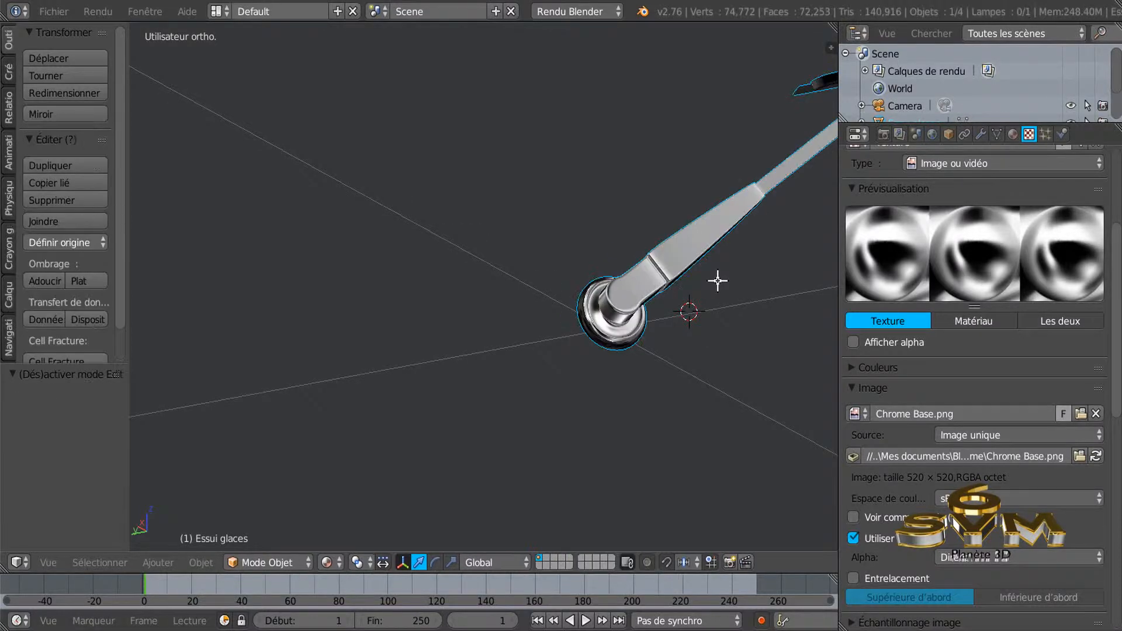
# - Examine the wiper blade's rubber strip, metal rail and brackets up close, plus both complete wipers
pyautogui.keyDown('shift'); pyautogui.moveTo(658, 295); pyautogui.dragTo(336, 420, button='middle'); pyautogui.keyUp('shift')
pyautogui.moveTo(585, 280); pyautogui.dragTo(547, 343, button='middle')
pyautogui.scroll(3, 617, 288)
pyautogui.scroll(-2, 618, 281)
pyautogui.moveTo(618, 289); pyautogui.dragTo(645, 355, button='middle')
pyautogui.keyDown('shift'); pyautogui.moveTo(729, 333); pyautogui.dragTo(645, 352, button='middle'); pyautogui.keyUp('shift')
pyautogui.scroll(-3, 439, 169)
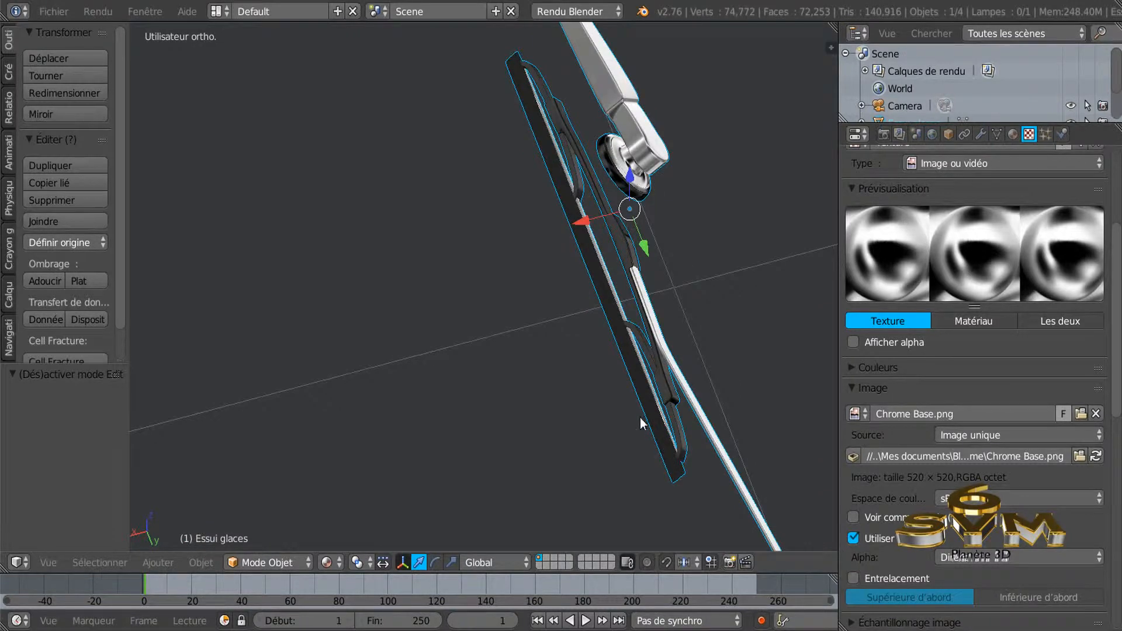
pyautogui.scroll(5, 581, 239)
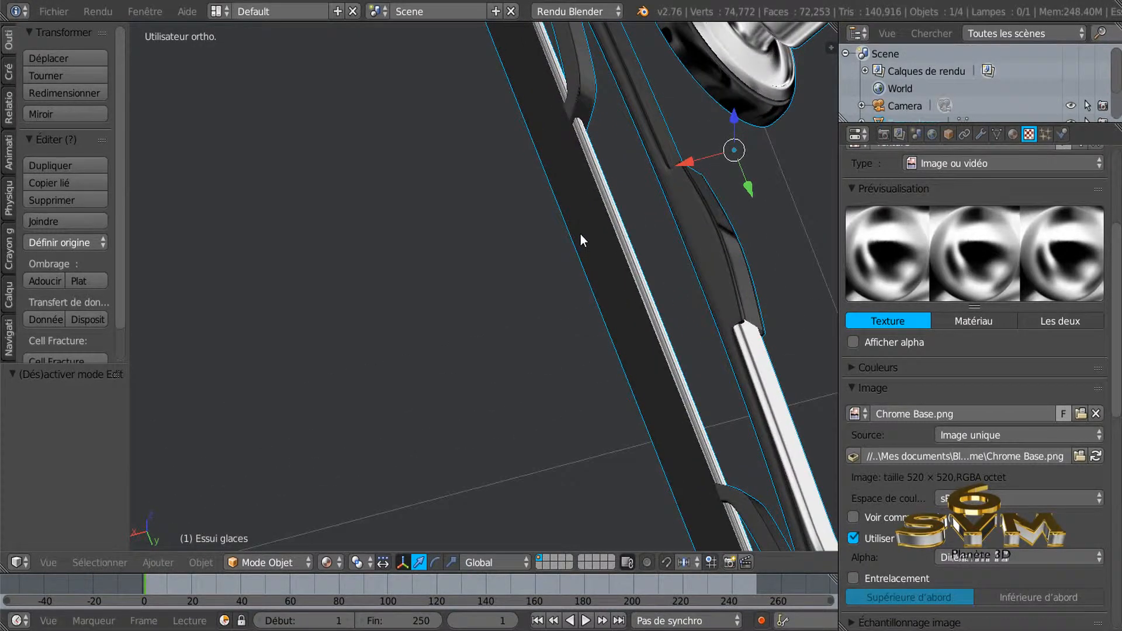
pyautogui.scroll(-1, 581, 234)
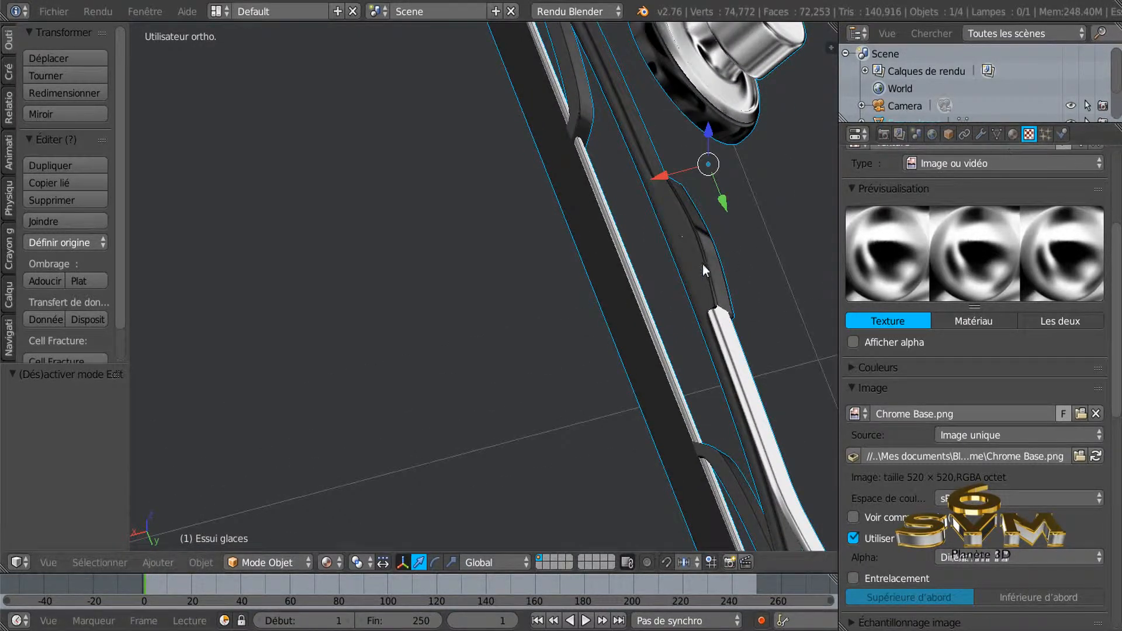
pyautogui.scroll(-3, 702, 264)
pyautogui.moveTo(690, 272); pyautogui.dragTo(530, 309, button='middle')
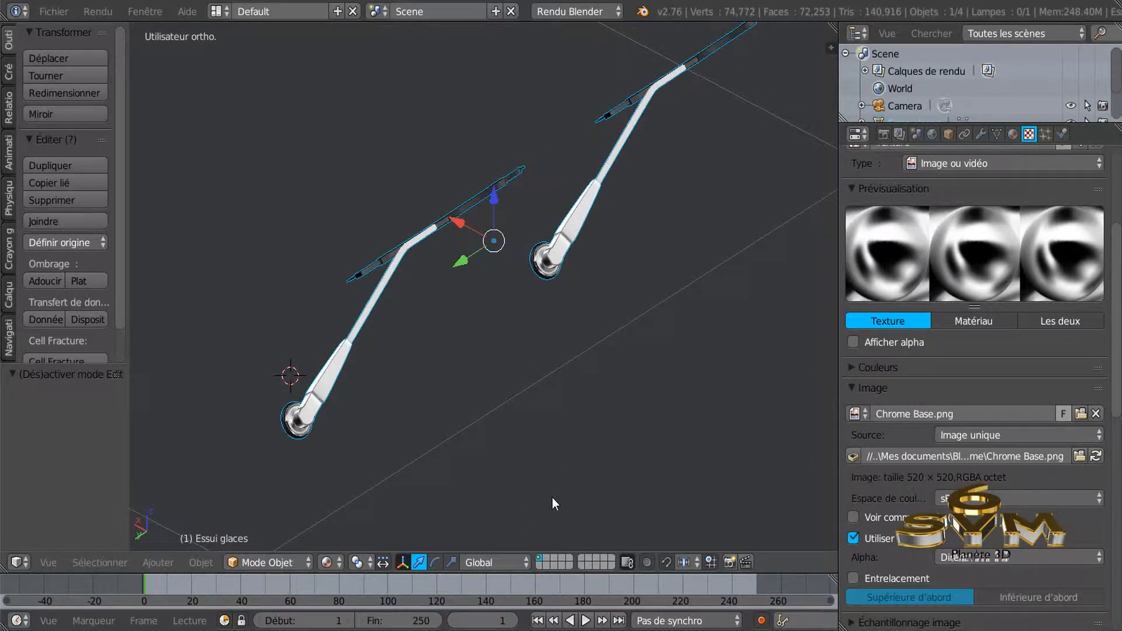
# - Switch to the other Blender window containing the blue 2CV car body
pyautogui.moveTo(604, 630)
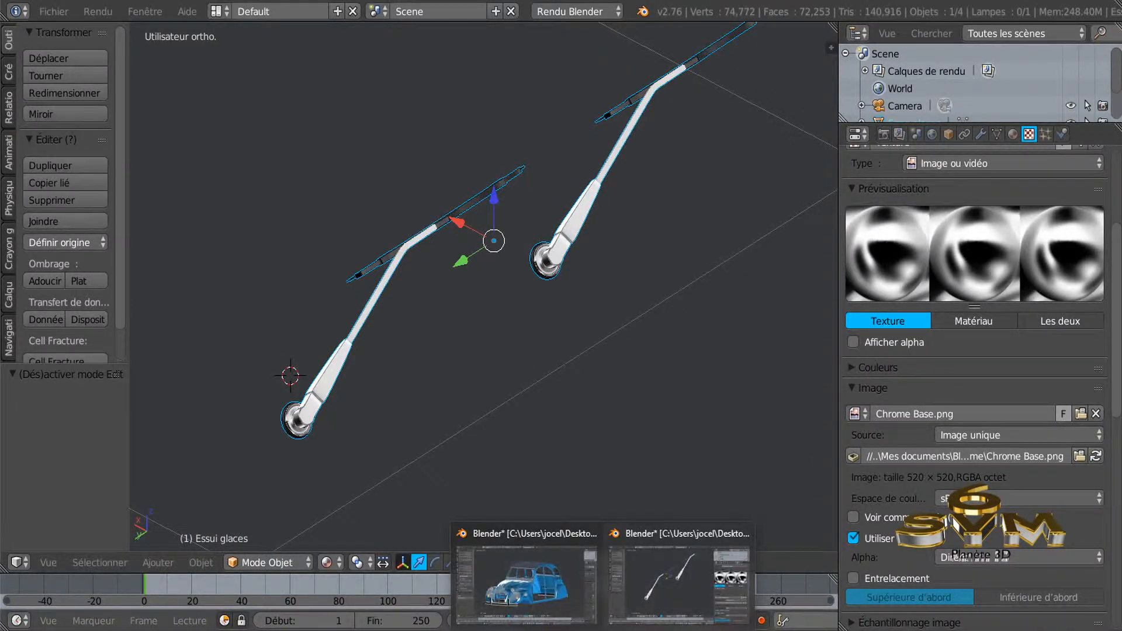
pyautogui.click(565, 585)
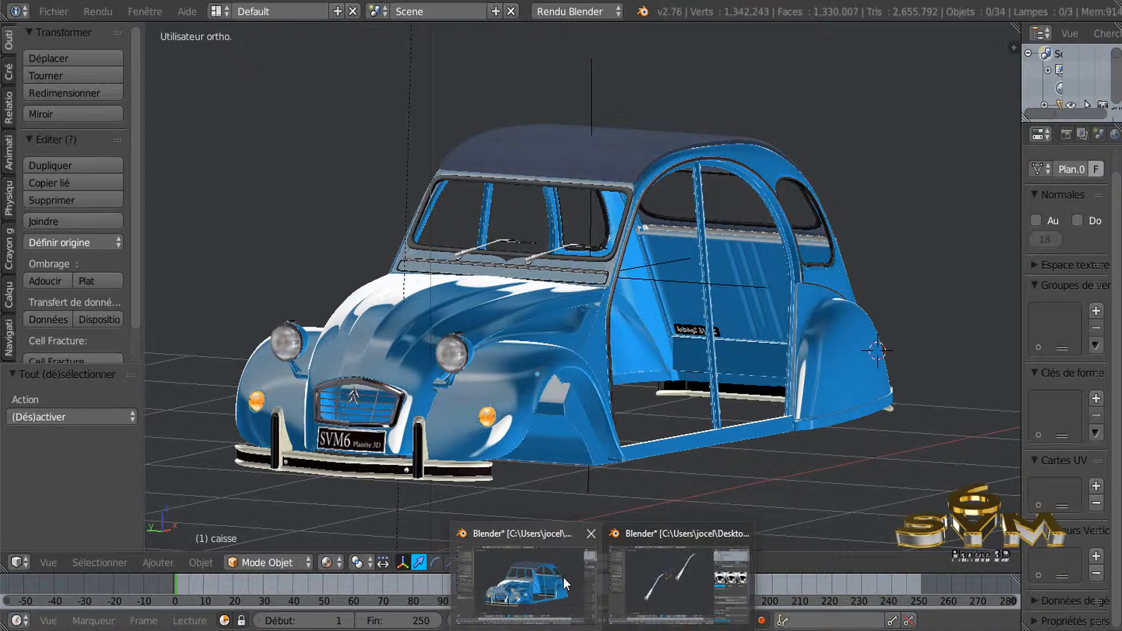
pyautogui.click(564, 578)
# - Examine the wipers mounted below the car's windshield from the front and from both sides
pyautogui.moveTo(566, 329); pyautogui.dragTo(611, 350, button='middle')
pyautogui.scroll(3, 611, 349)
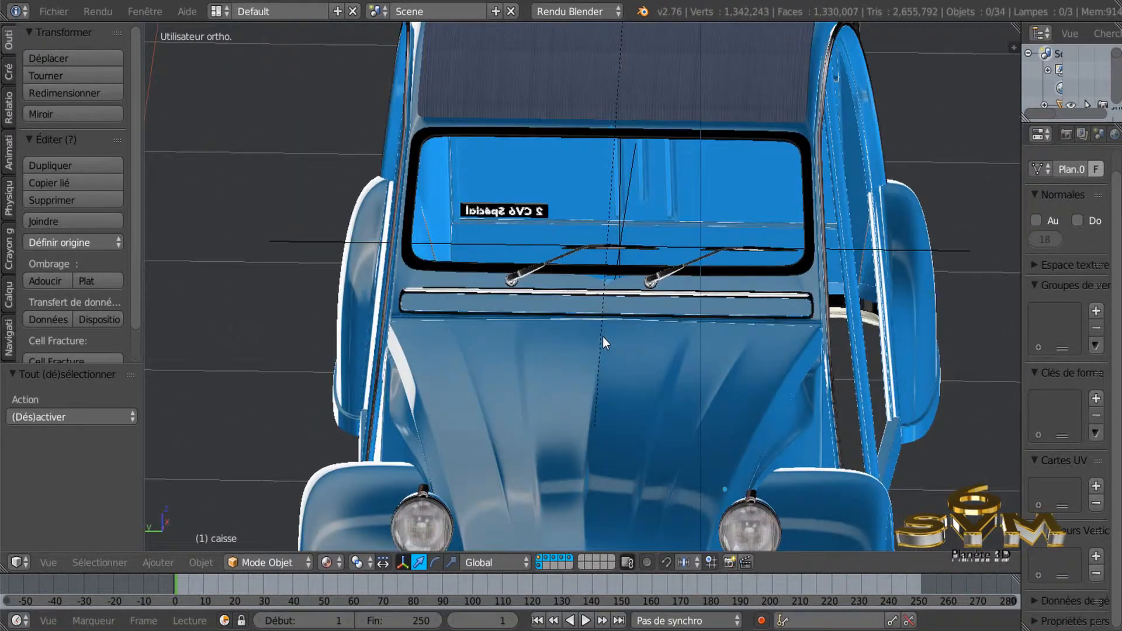
pyautogui.scroll(1, 622, 350)
pyautogui.moveTo(772, 315); pyautogui.dragTo(756, 297, button='middle')
pyautogui.scroll(3, 755, 180)
pyautogui.scroll(3, 755, 179)
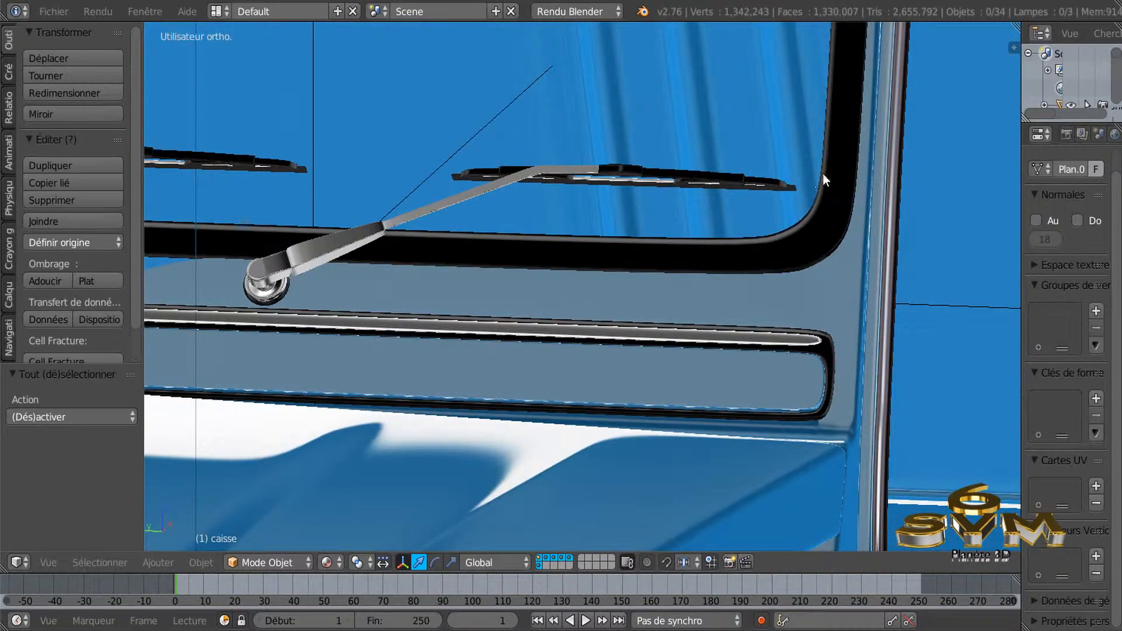
pyautogui.scroll(-3, 815, 192)
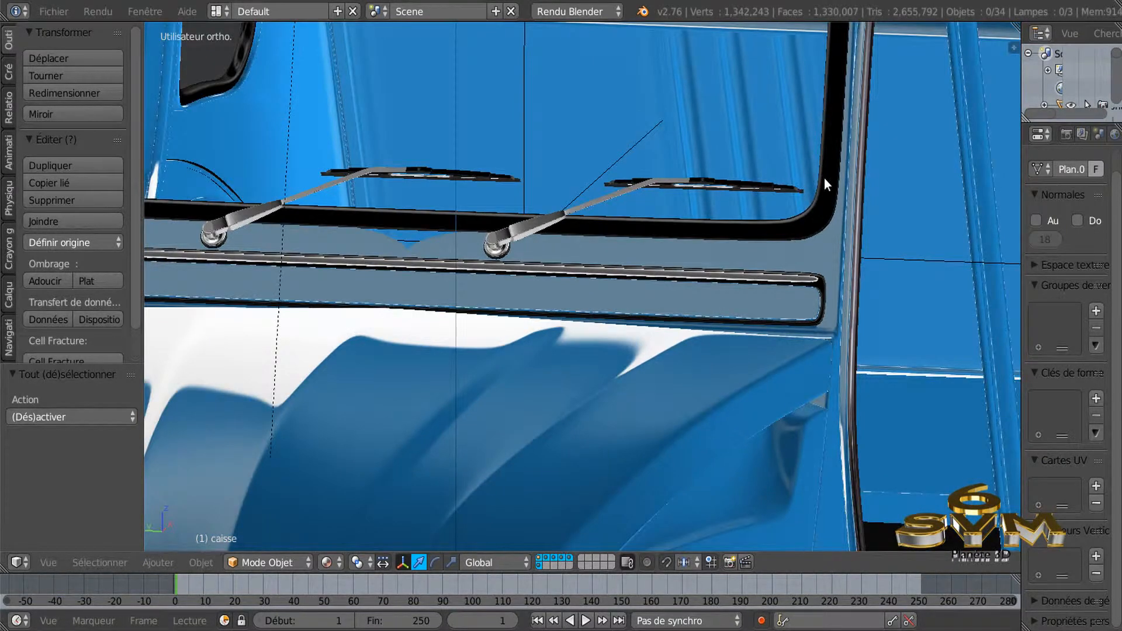
pyautogui.scroll(-2, 809, 190)
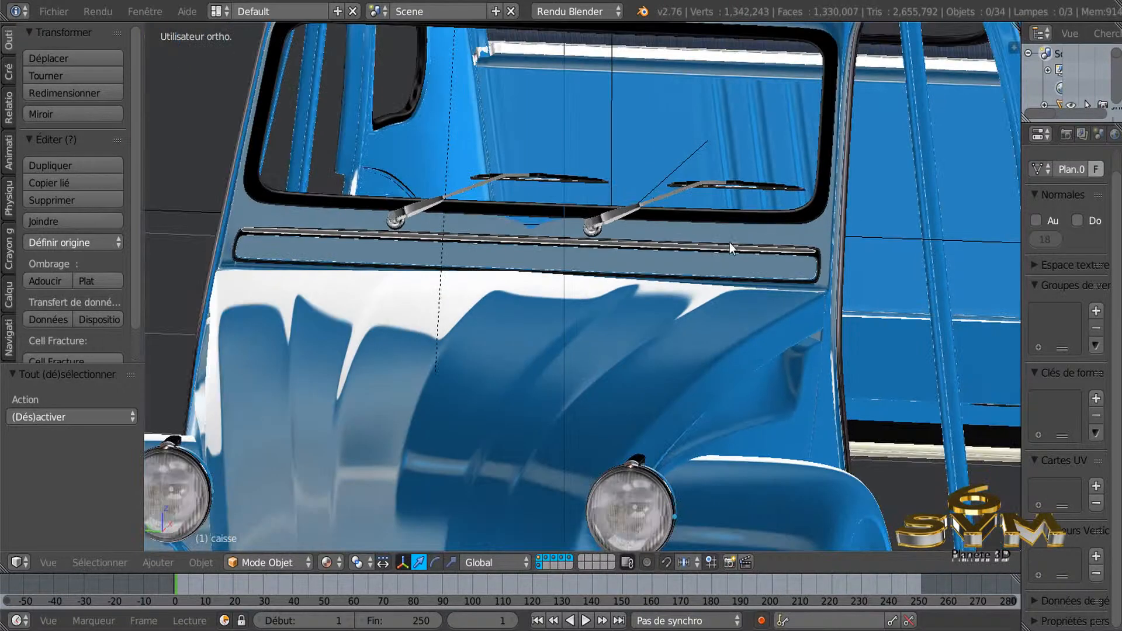
pyautogui.moveTo(722, 268); pyautogui.dragTo(732, 274, button='middle')
pyautogui.scroll(-1, 732, 285)
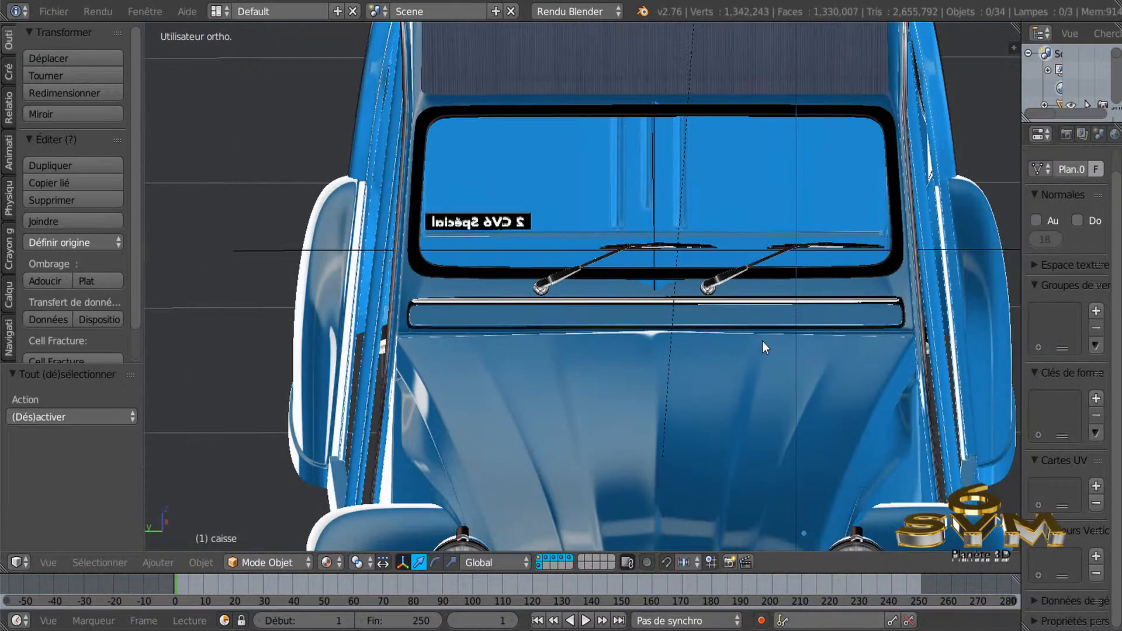
pyautogui.keyDown('shift'); pyautogui.moveTo(692, 348); pyautogui.dragTo(613, 355, button='middle'); pyautogui.keyUp('shift')
pyautogui.moveTo(690, 345); pyautogui.dragTo(711, 340, button='middle')
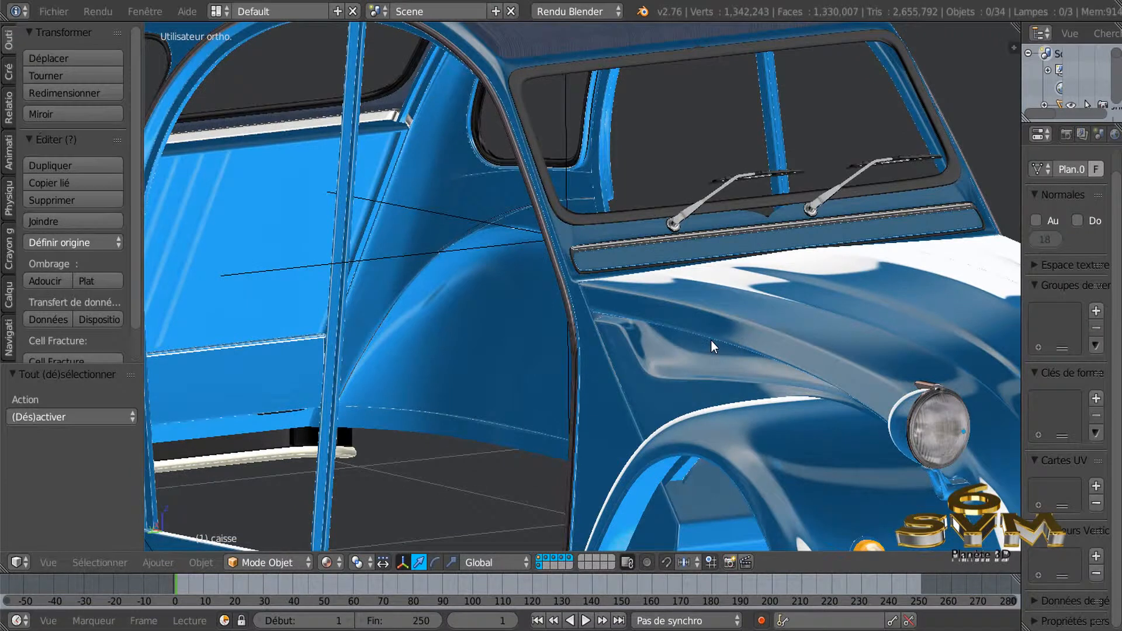
pyautogui.scroll(-3, 828, 275)
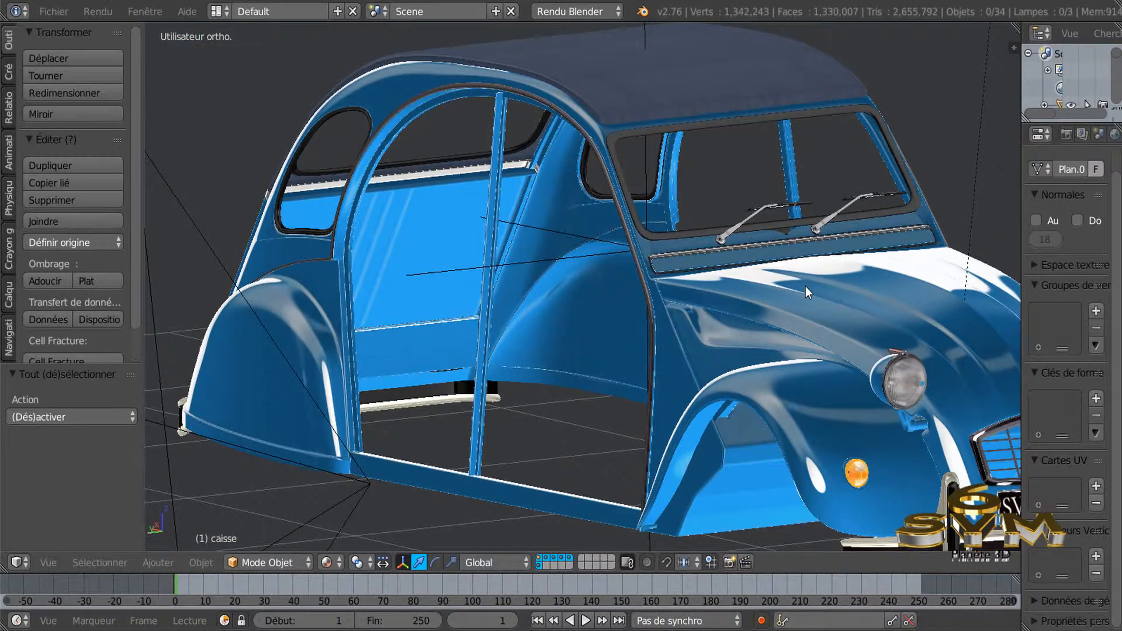
# - Examine the whole car body with its mounted wipers from the front and side
pyautogui.moveTo(769, 300); pyautogui.dragTo(666, 306, button='middle')
pyautogui.scroll(-5, 666, 302)
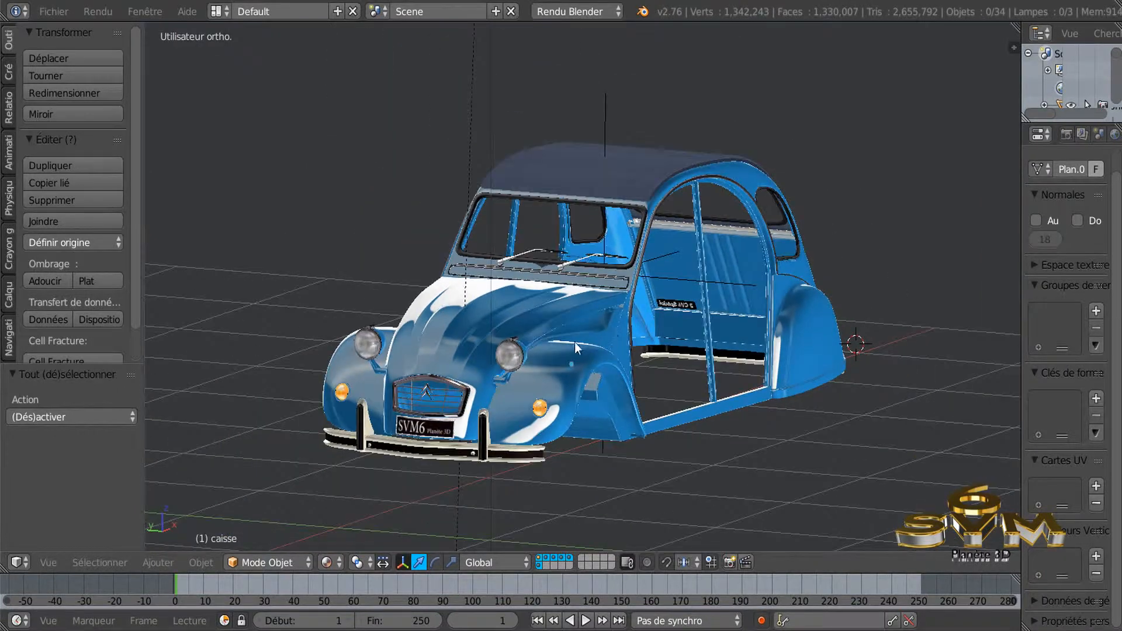
pyautogui.scroll(3, 602, 350)
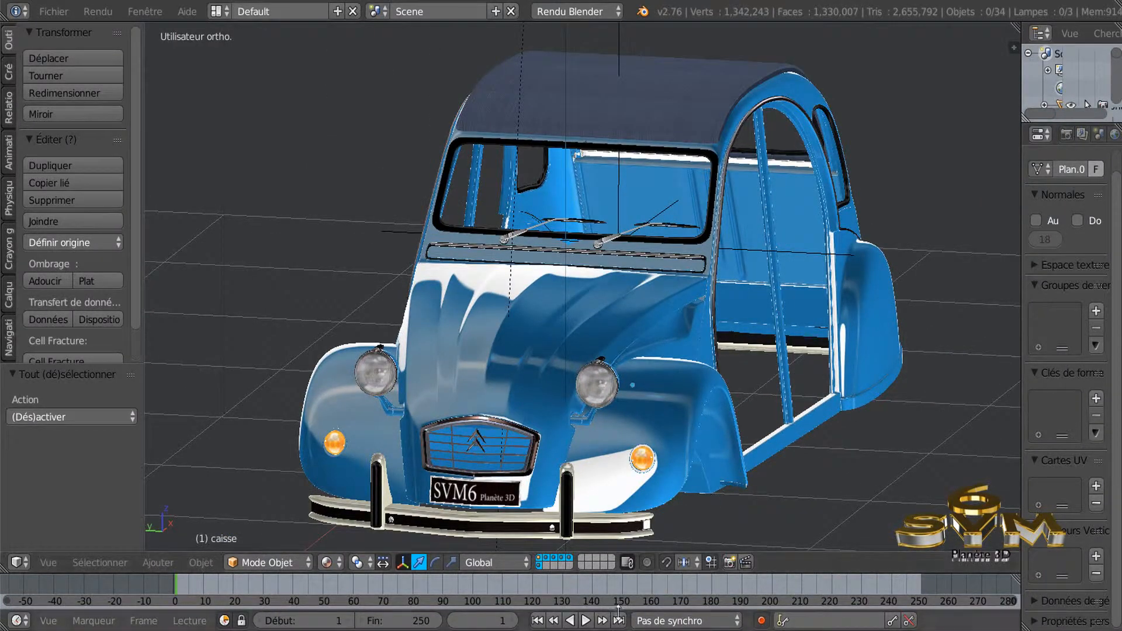
# - Switch from the 2CV reference photo to the Blender window containing the complete blue car body
pyautogui.moveTo(602, 630)
pyautogui.moveTo(913, 630)
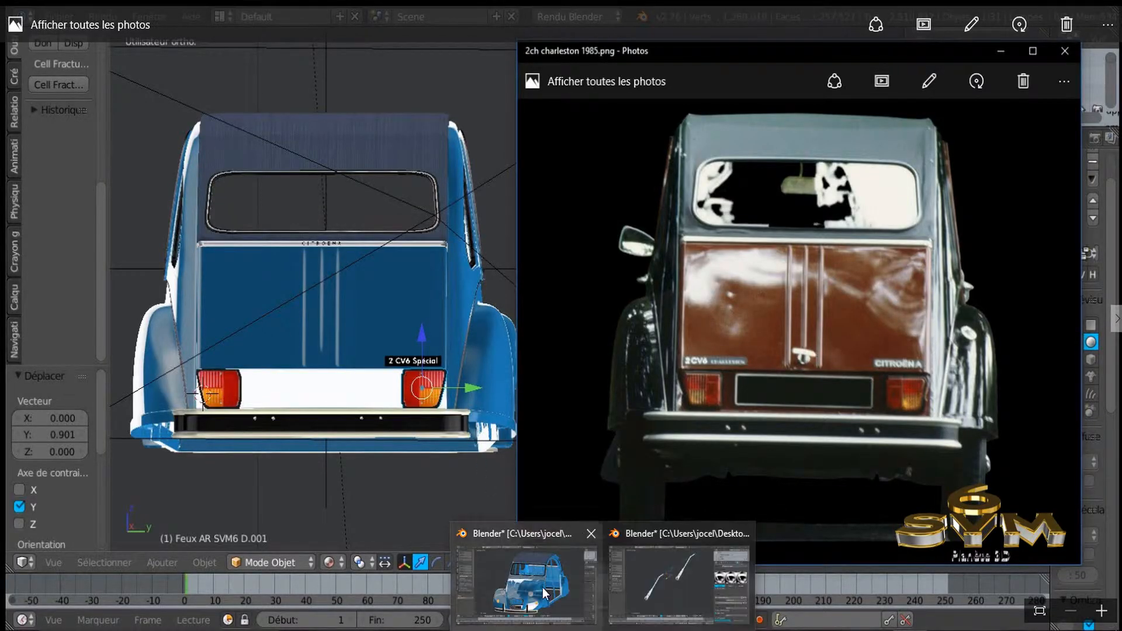
pyautogui.click(534, 578)
pyautogui.click(541, 584)
# - Examine the door openings, lower sills and fenders along both sides of the car body
pyautogui.moveTo(662, 371); pyautogui.dragTo(466, 503, button='middle')
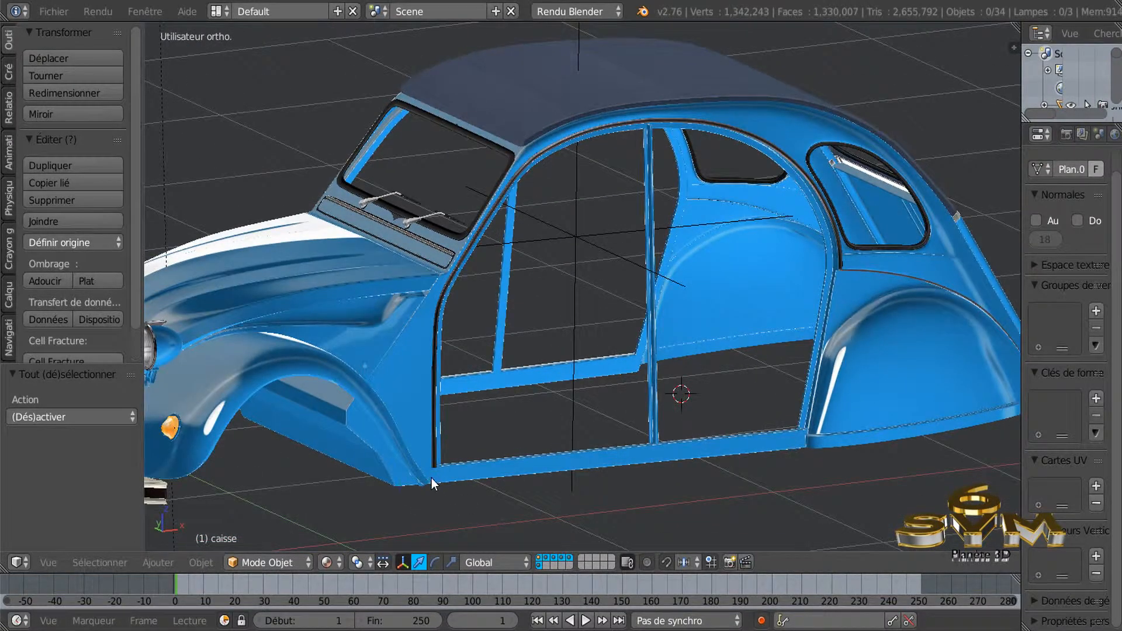
pyautogui.scroll(1, 790, 438)
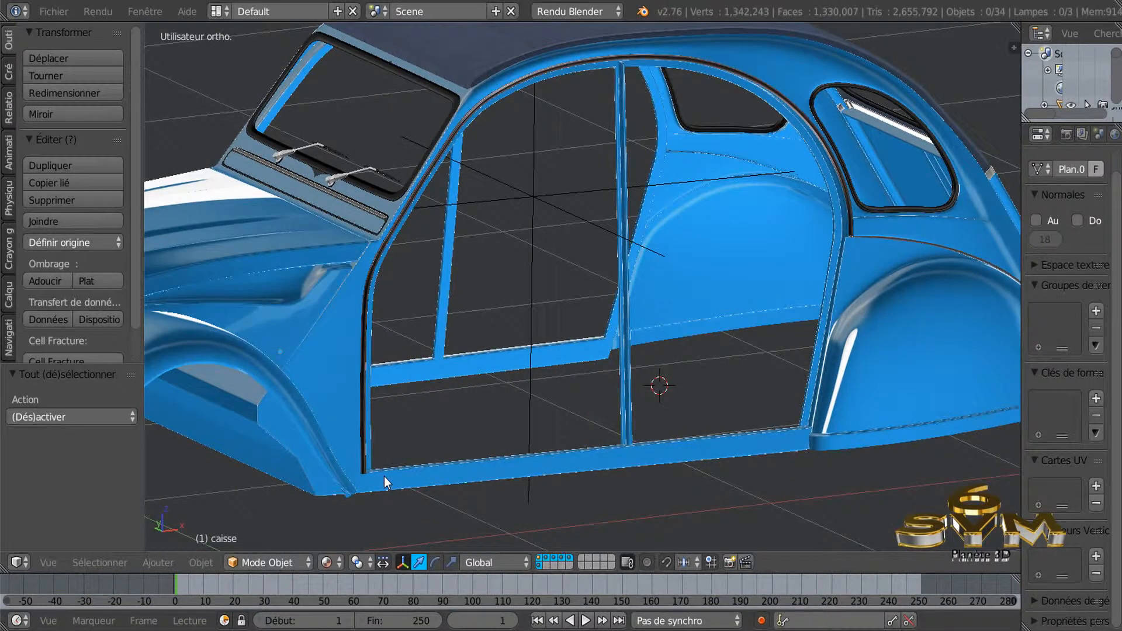
pyautogui.scroll(-3, 384, 476)
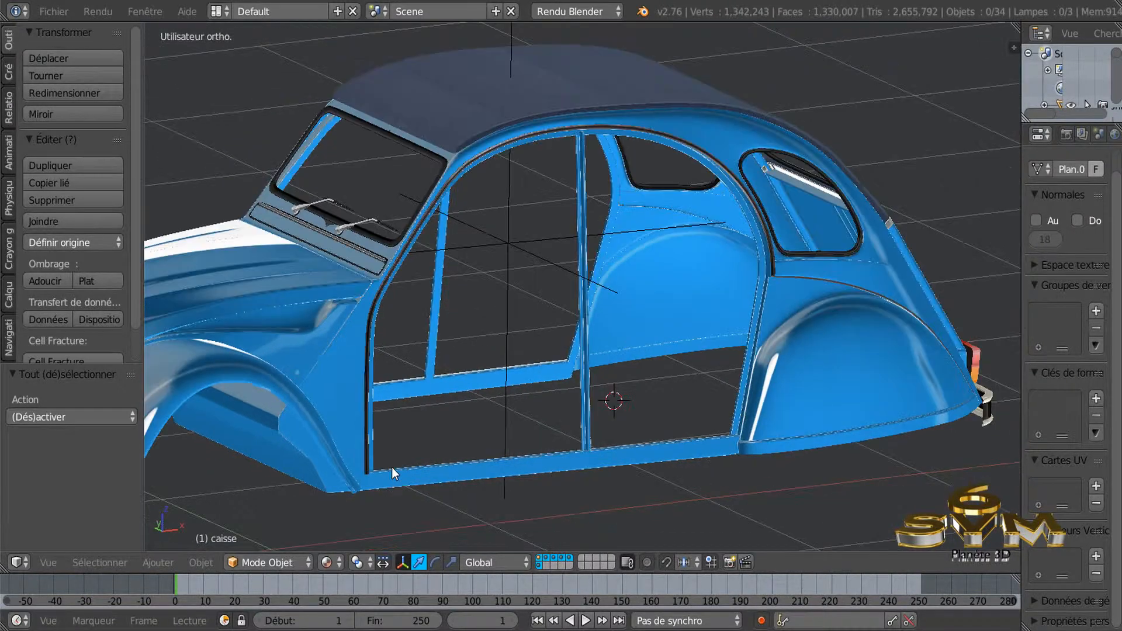
pyautogui.moveTo(568, 385); pyautogui.dragTo(639, 334, button='middle')
pyautogui.scroll(3, 623, 389)
pyautogui.scroll(-3, 623, 388)
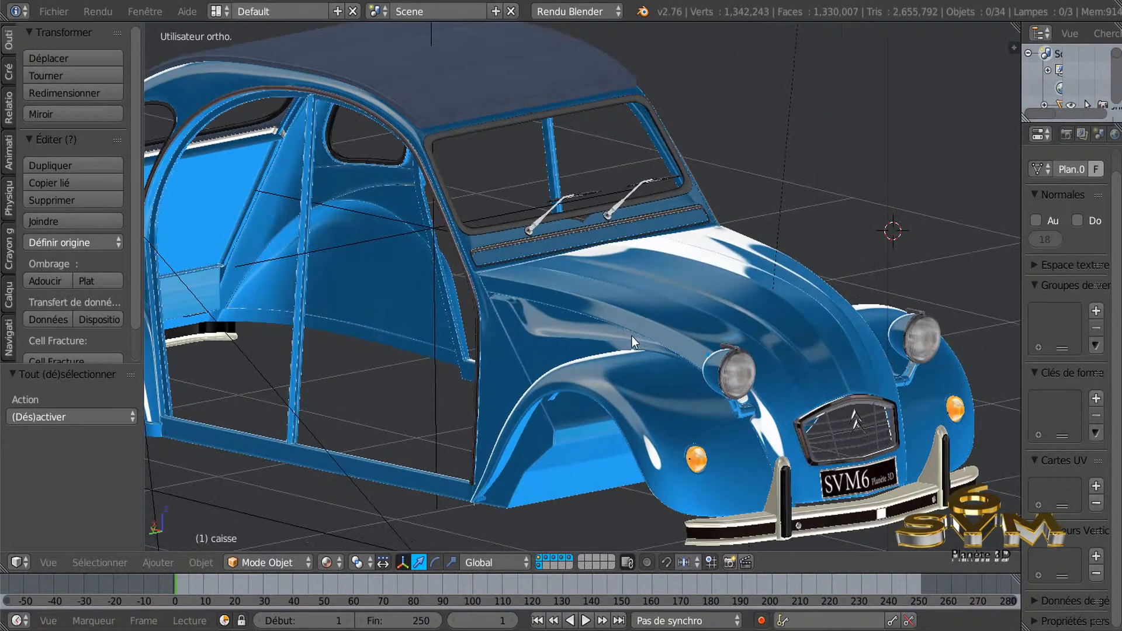
pyautogui.keyDown('ctrl'); pyautogui.moveTo(281, 399); pyautogui.dragTo(214, 362, button='middle'); pyautogui.keyUp('ctrl')
pyautogui.scroll(3, 363, 373)
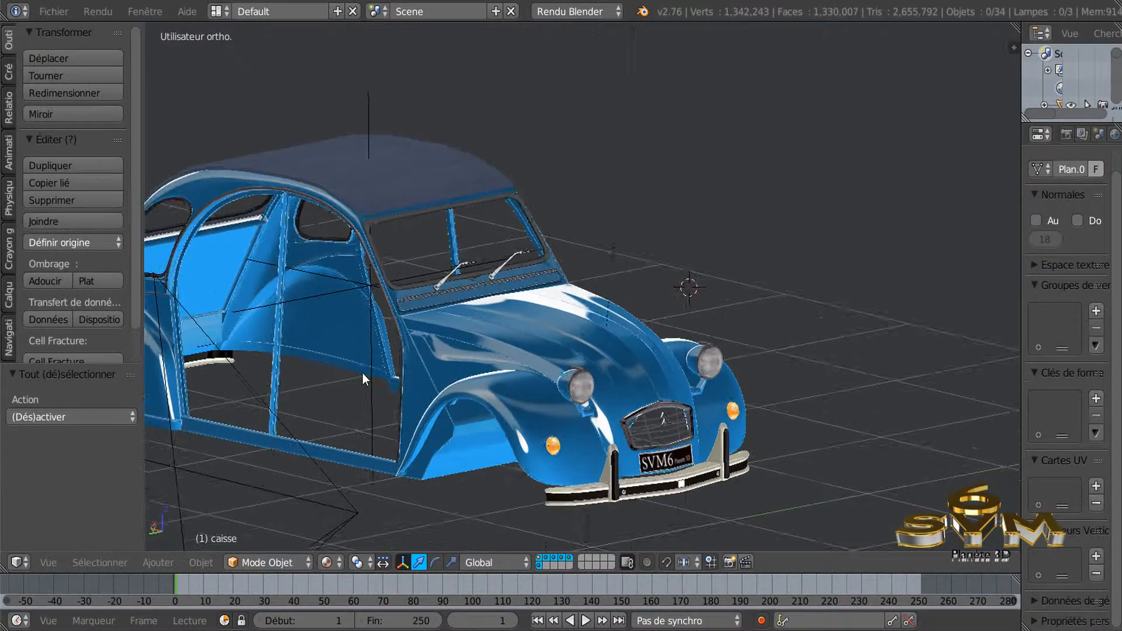
pyautogui.scroll(-3, 357, 387)
# - Inspect the car's rear in side-axis view, checking the 2 CV6 Spécial badge, tail lights and bumper
pyautogui.moveTo(350, 393); pyautogui.dragTo(587, 388, button='middle')
pyautogui.scroll(6, 404, 423)
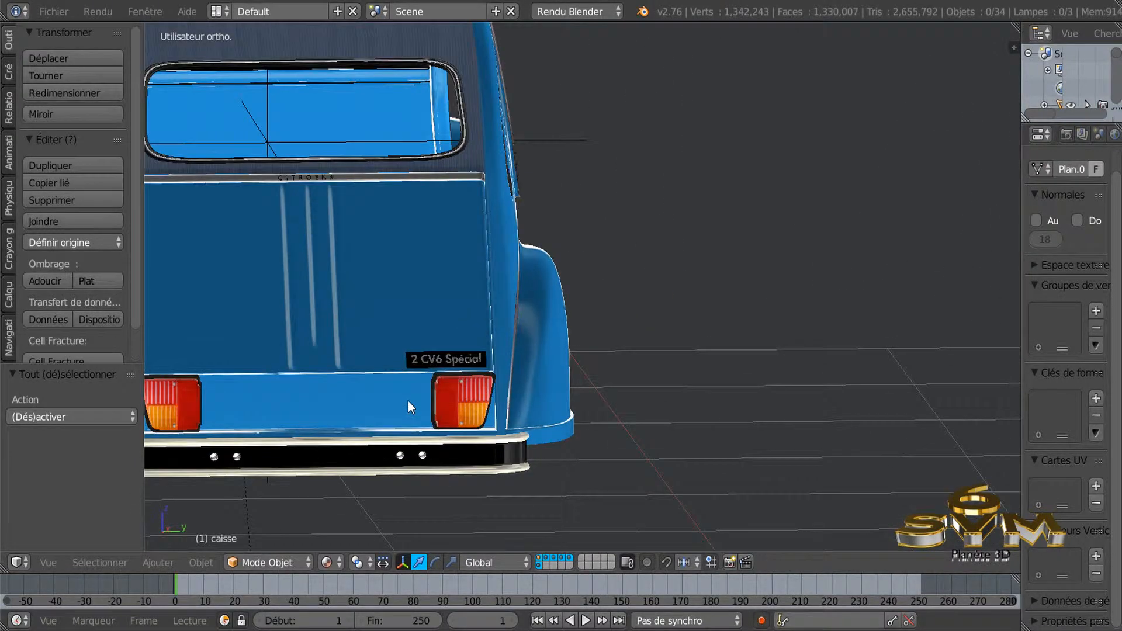
pyautogui.press('KP_3')
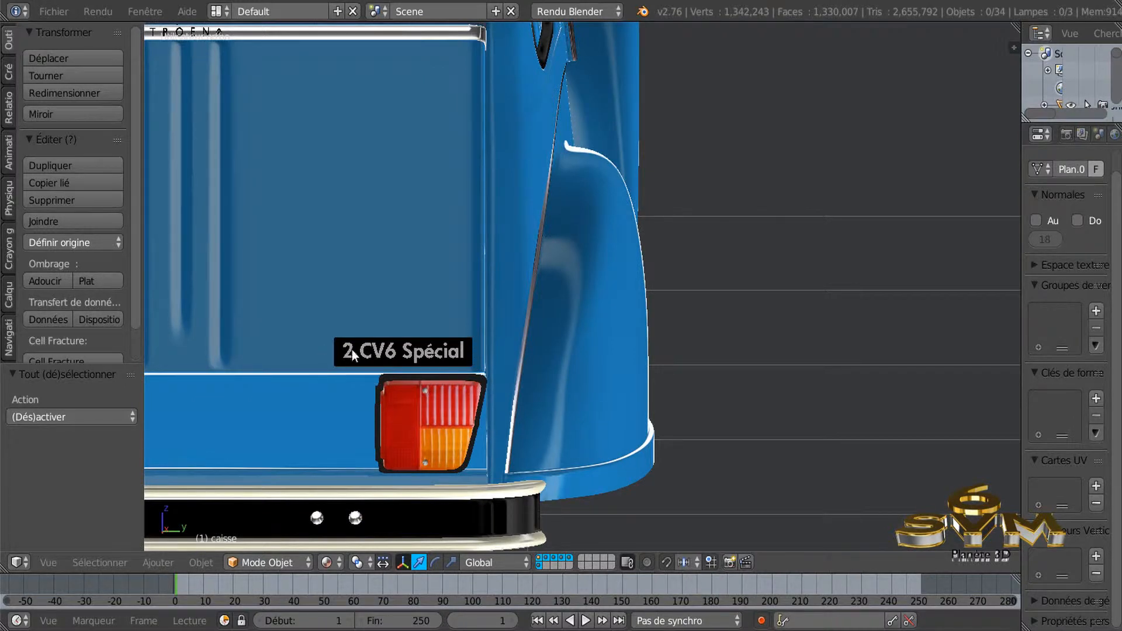
pyautogui.scroll(-2, 368, 390)
pyautogui.keyDown('shift'); pyautogui.moveTo(431, 400); pyautogui.dragTo(622, 392, button='middle'); pyautogui.keyUp('shift')
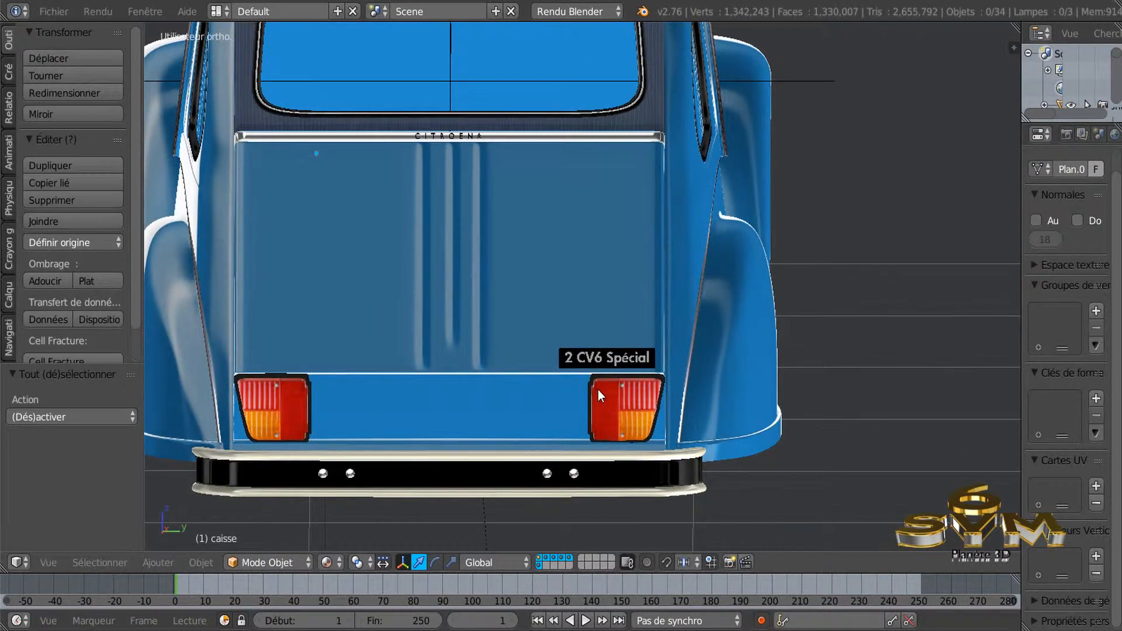
pyautogui.scroll(-1, 599, 391)
# - Examine the Citroën trim strip, its end caps and the rear window seal from above and behind the car
pyautogui.moveTo(612, 331); pyautogui.dragTo(606, 369, button='middle')
pyautogui.scroll(2, 587, 370)
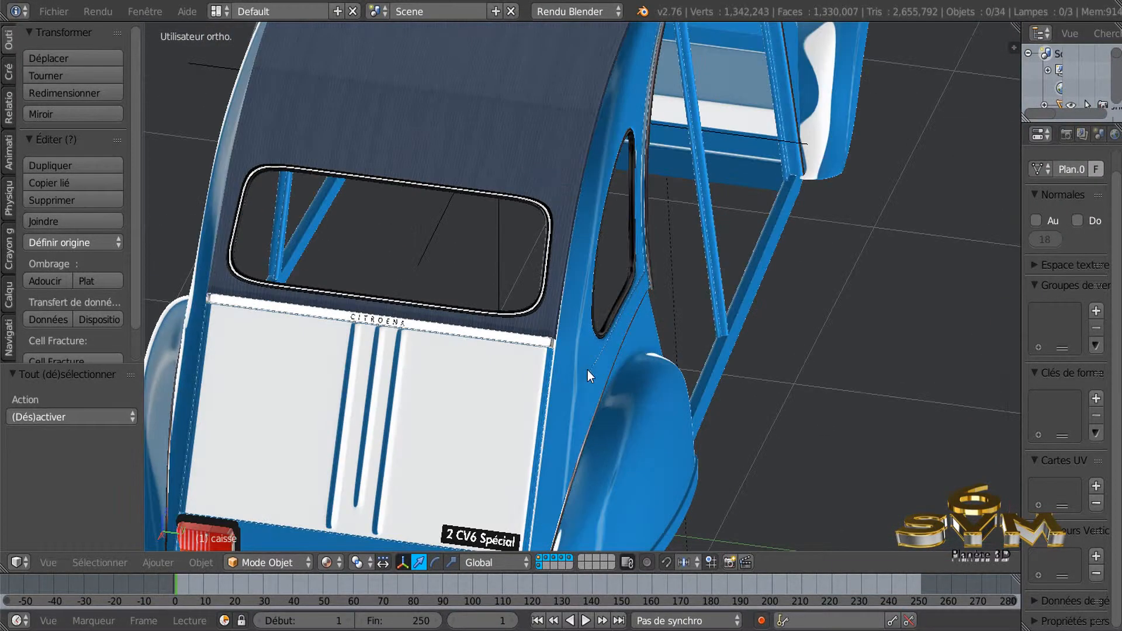
pyautogui.scroll(3, 564, 375)
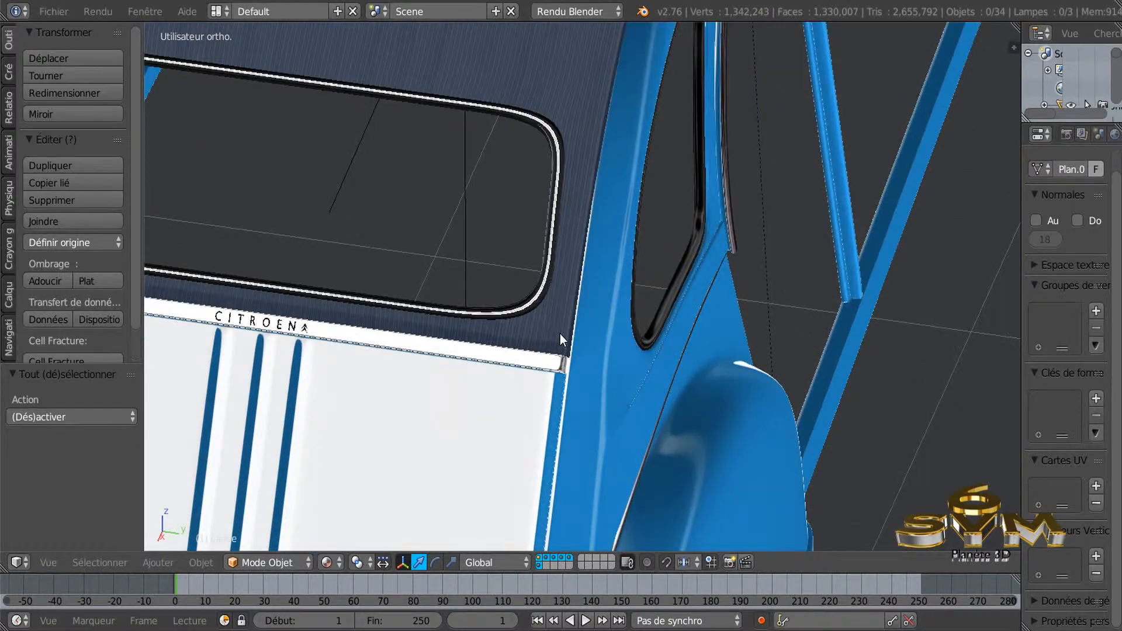
pyautogui.scroll(-1, 560, 334)
pyautogui.scroll(-1, 401, 334)
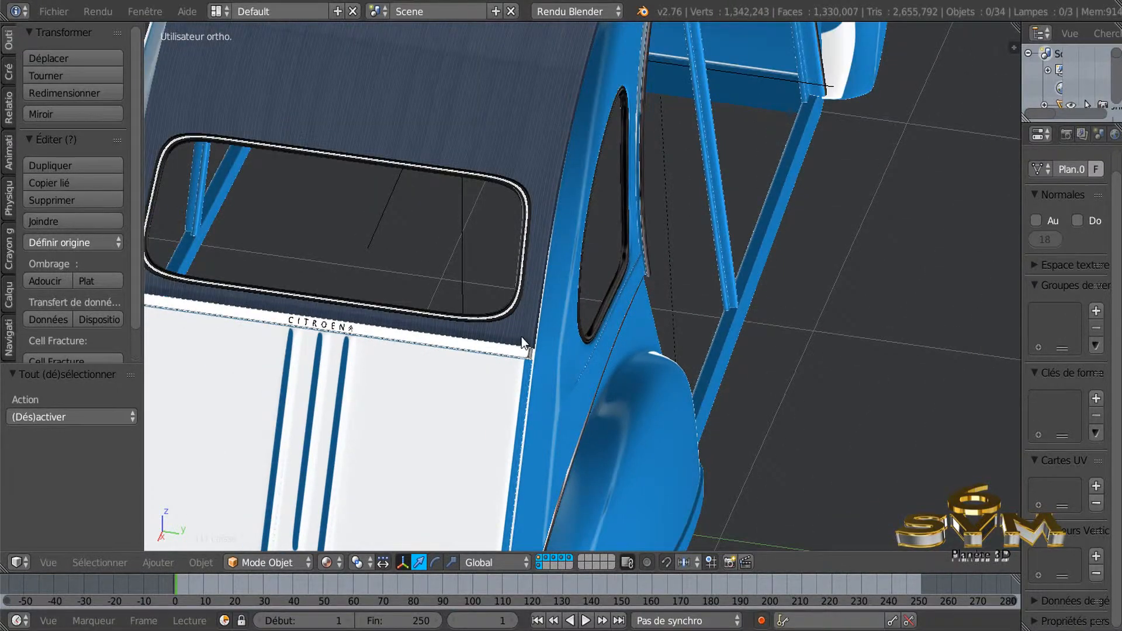
pyautogui.scroll(3, 521, 337)
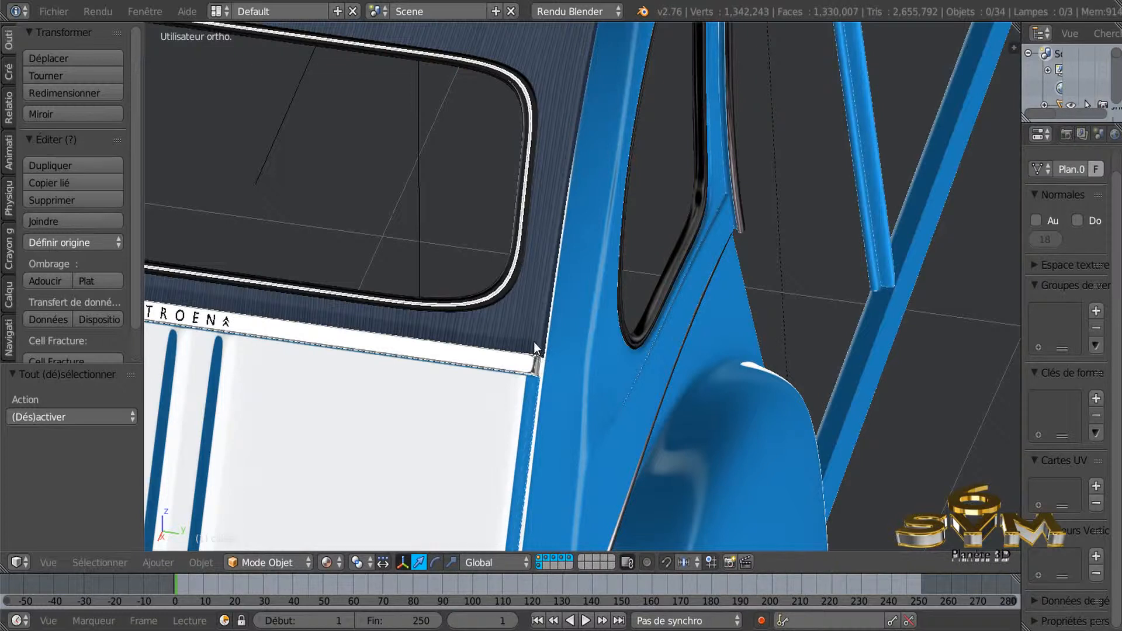
pyautogui.scroll(-2, 453, 402)
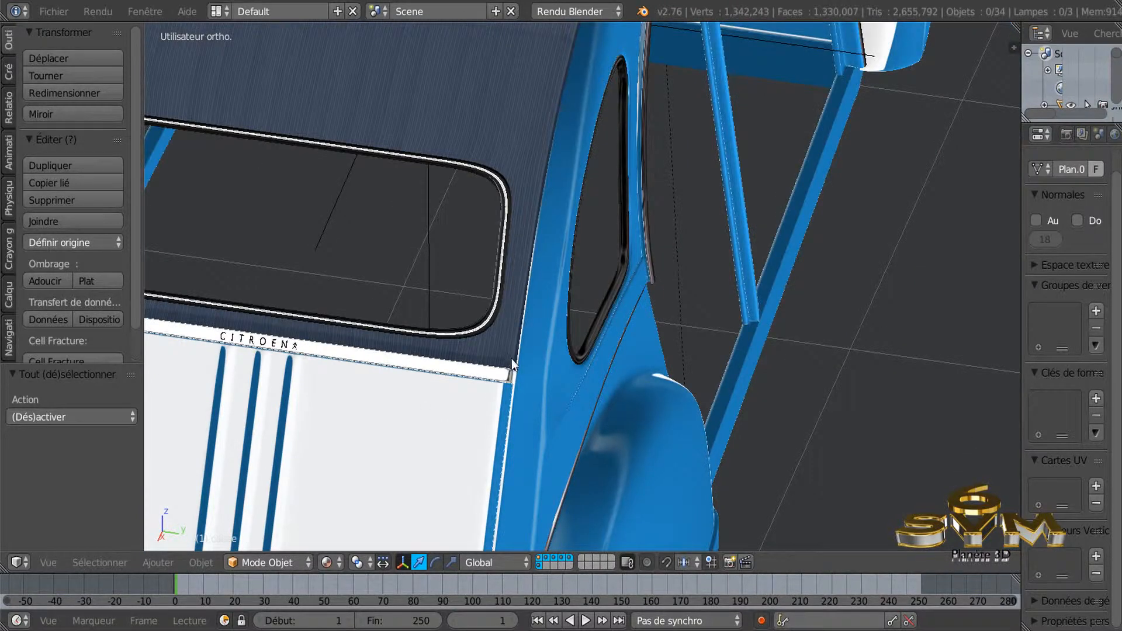
pyautogui.moveTo(445, 411); pyautogui.dragTo(529, 395, button='middle')
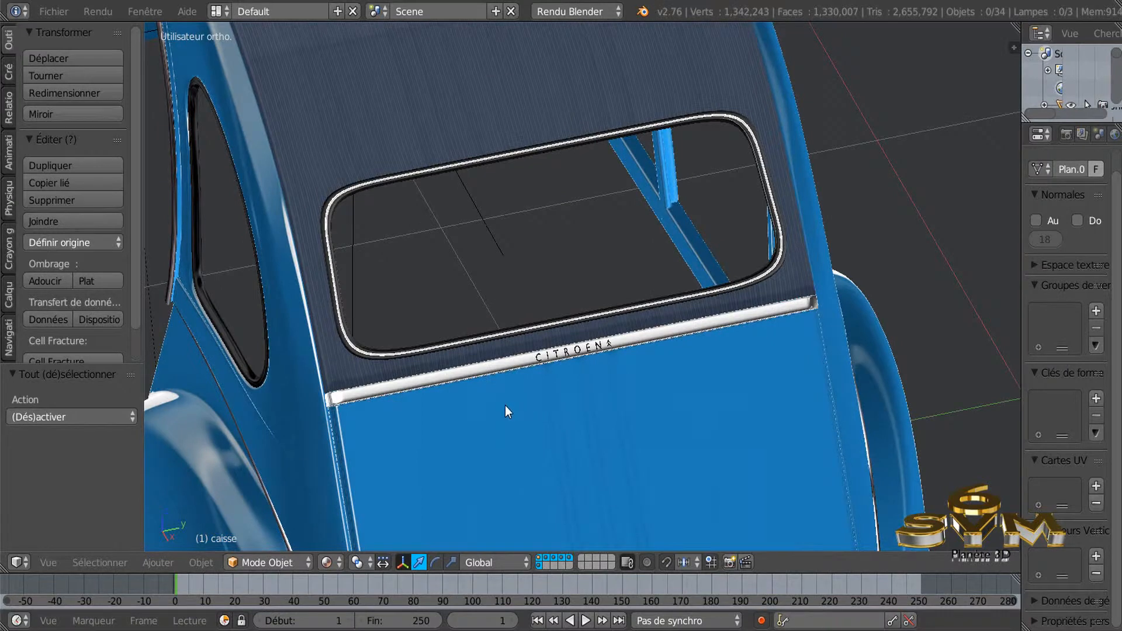
pyautogui.scroll(3, 475, 412)
pyautogui.scroll(-1, 476, 405)
pyautogui.keyDown('shift'); pyautogui.moveTo(517, 313); pyautogui.dragTo(519, 428, button='middle'); pyautogui.keyUp('shift')
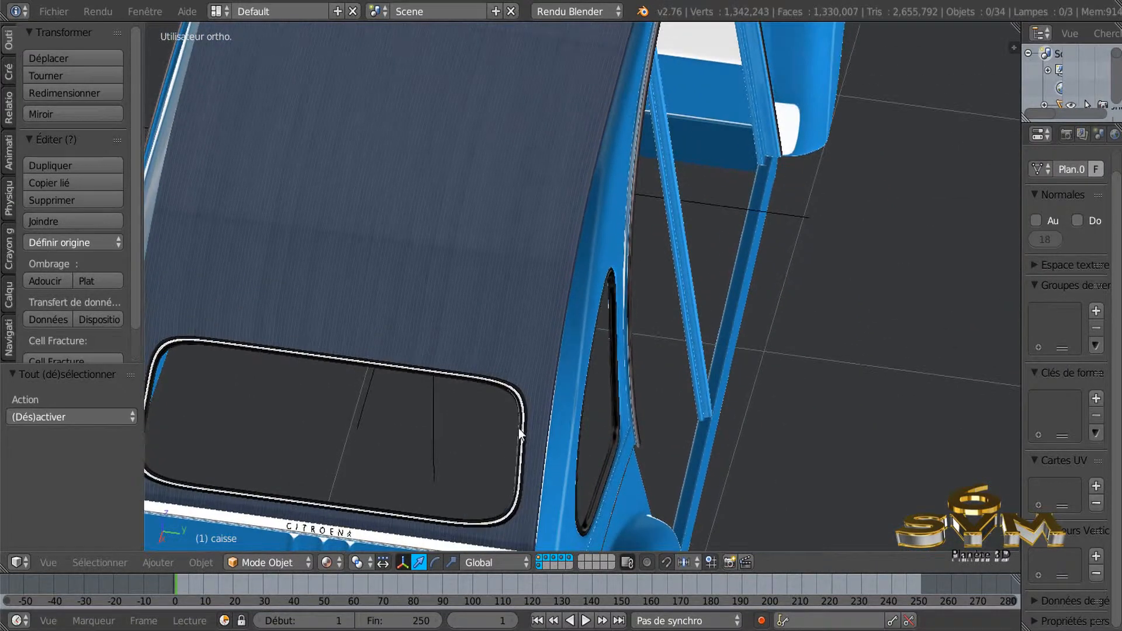
# - Examine the dark roof from above and from the side, plus the complete car body from the front
pyautogui.scroll(-2, 556, 241)
pyautogui.moveTo(556, 240); pyautogui.dragTo(583, 259, button='middle')
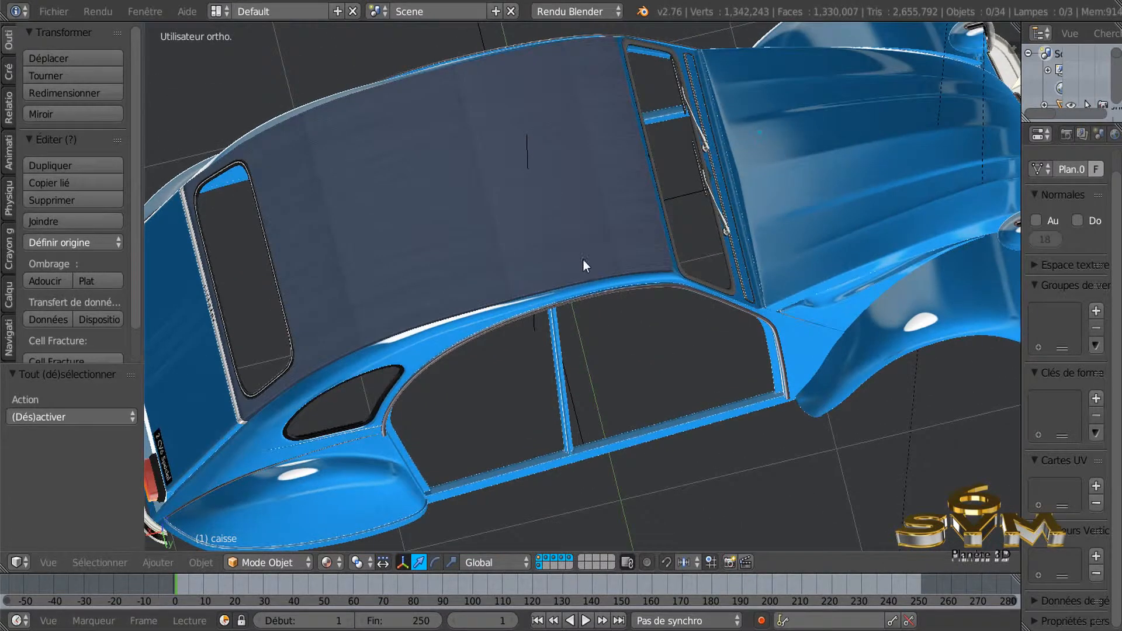
pyautogui.moveTo(339, 338); pyautogui.dragTo(447, 389, button='middle')
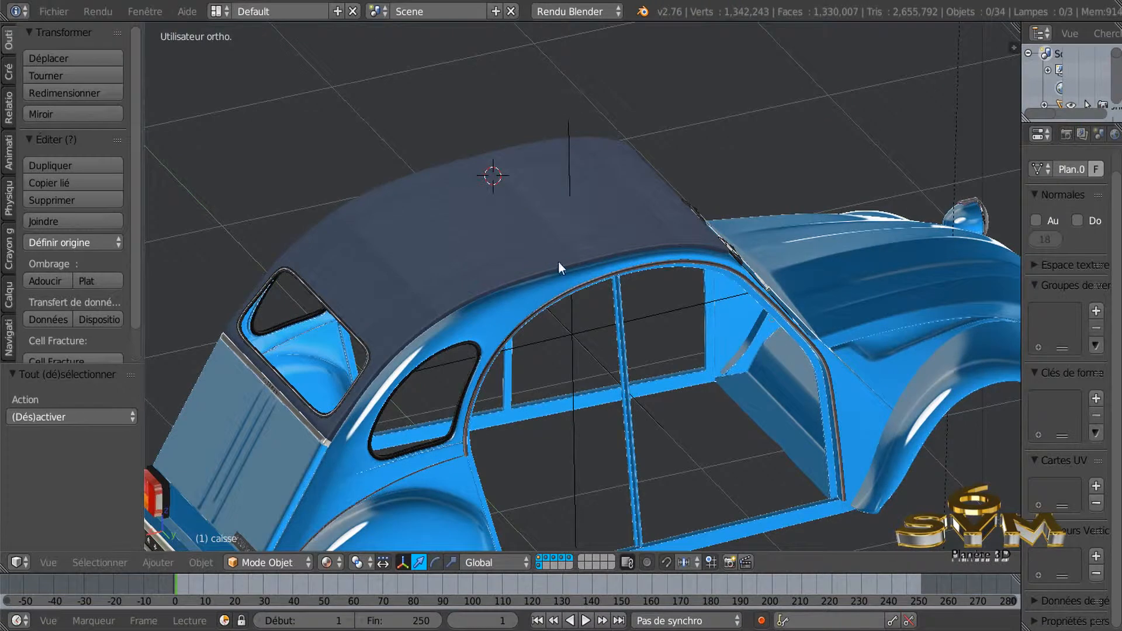
pyautogui.moveTo(534, 281); pyautogui.dragTo(505, 281, button='middle')
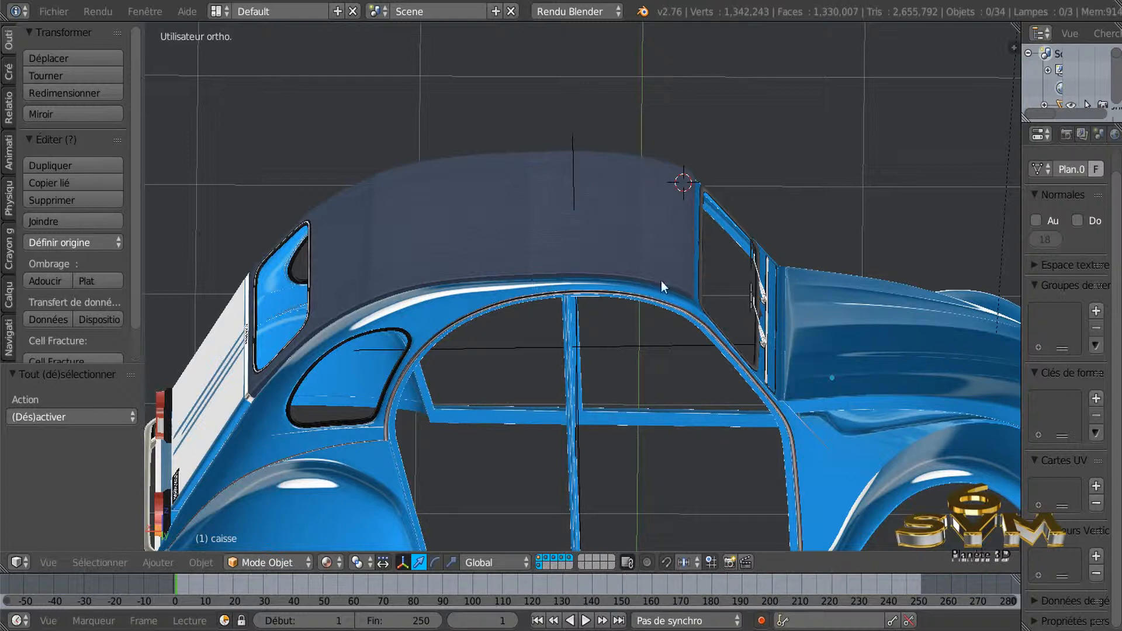
pyautogui.scroll(-4, 374, 308)
pyautogui.moveTo(378, 311); pyautogui.dragTo(620, 336, button='middle')
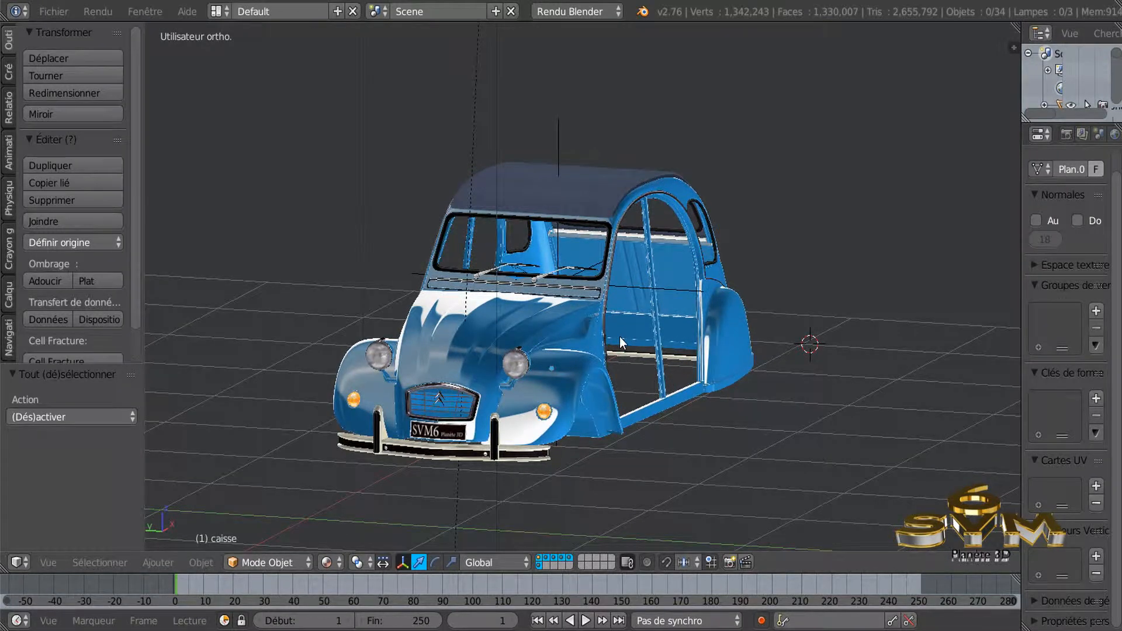
pyautogui.scroll(2, 620, 337)
pyautogui.keyDown('shift'); pyautogui.moveTo(546, 355); pyautogui.dragTo(610, 331, button='middle'); pyautogui.keyUp('shift')
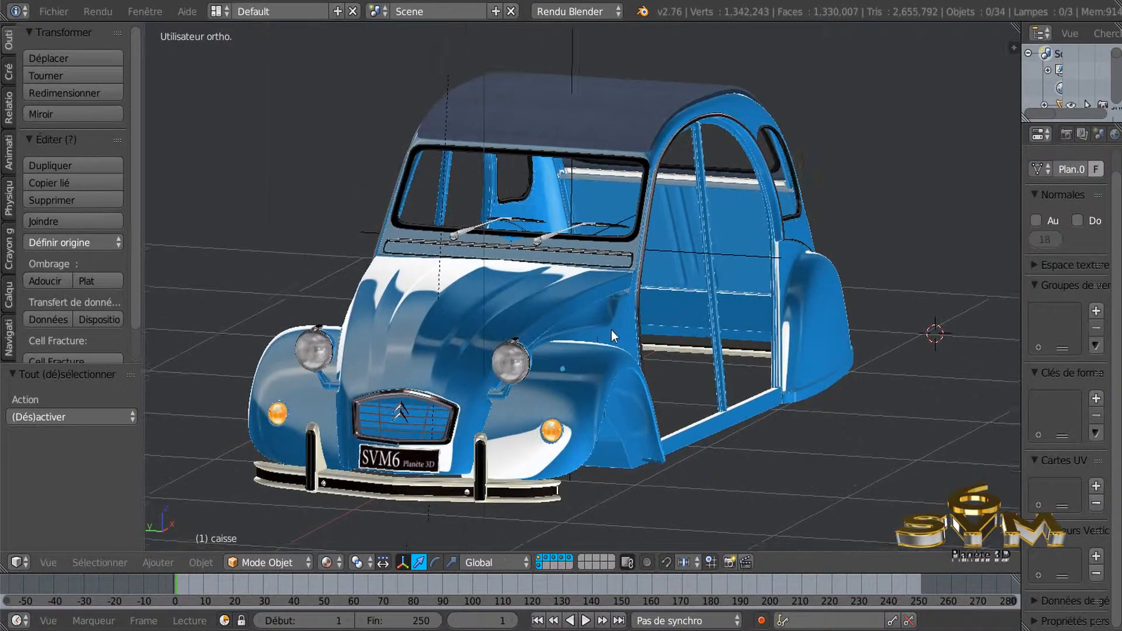
pyautogui.scroll(2, 578, 345)
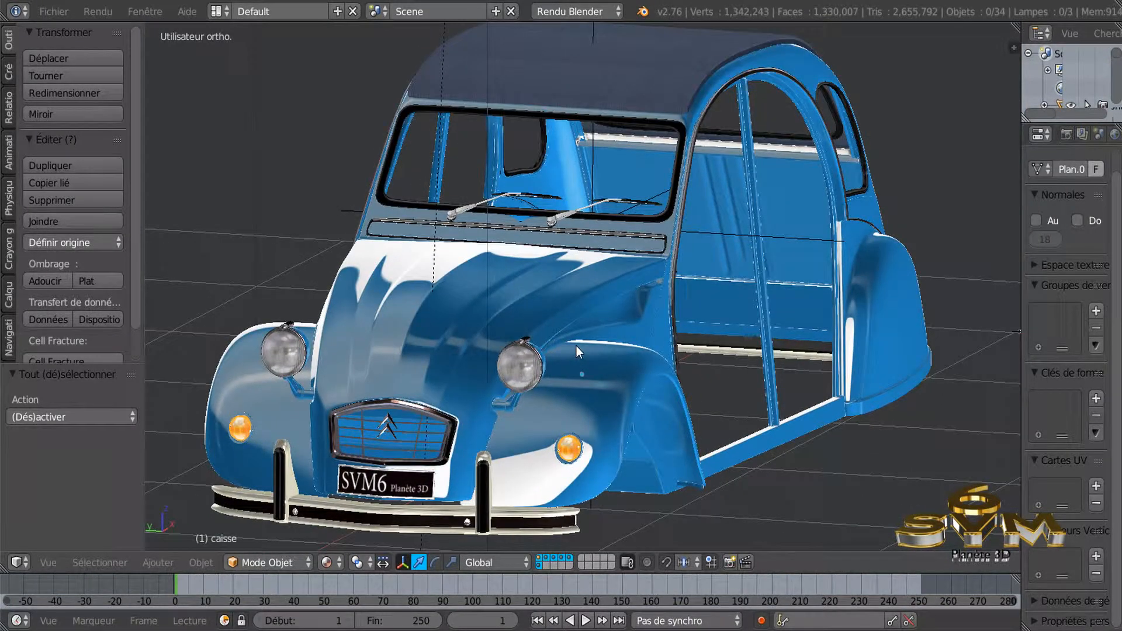